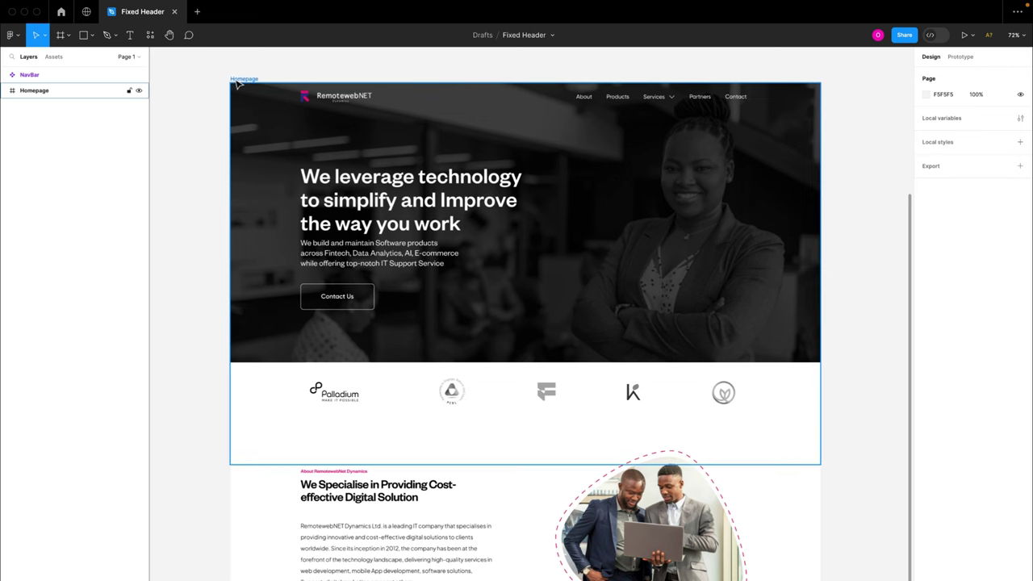
- Select the Homepage frame in the Fixed Header file's Layers panel
click(64, 92)
- Expand the Homepage and Page layers to list Page's sections, and select the NavBar instance
click(6, 90)
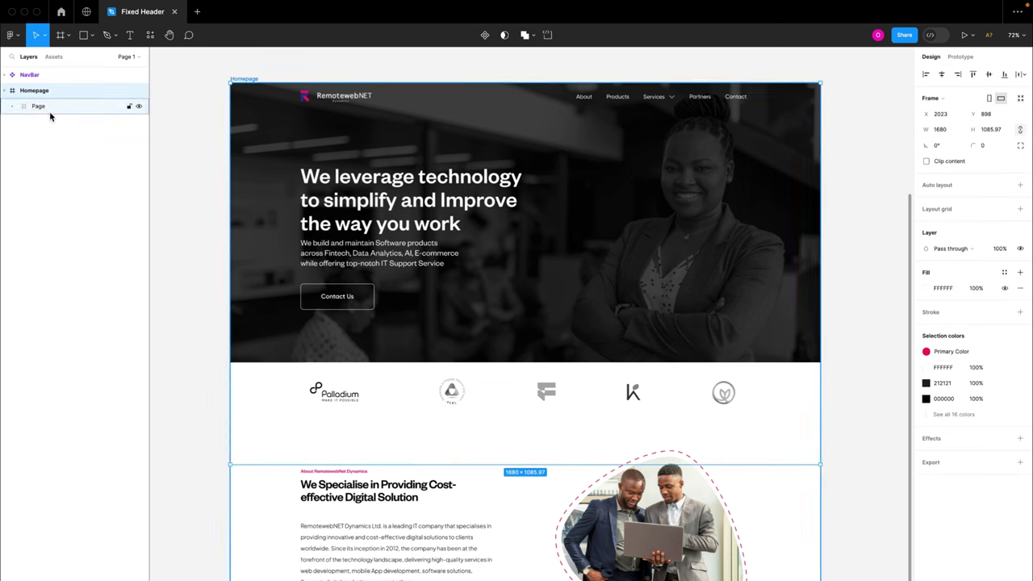
click(50, 114)
click(35, 95)
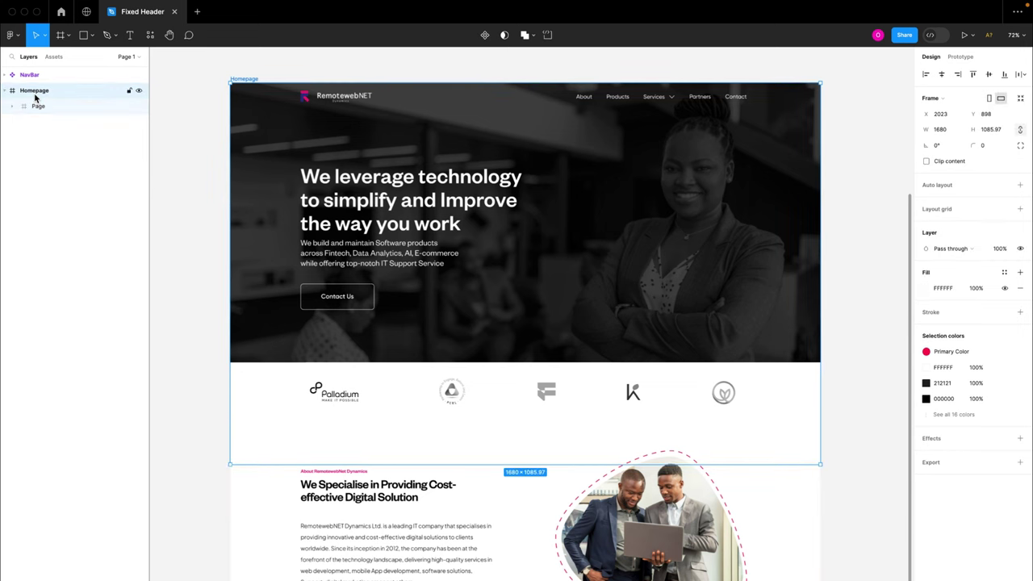
click(38, 107)
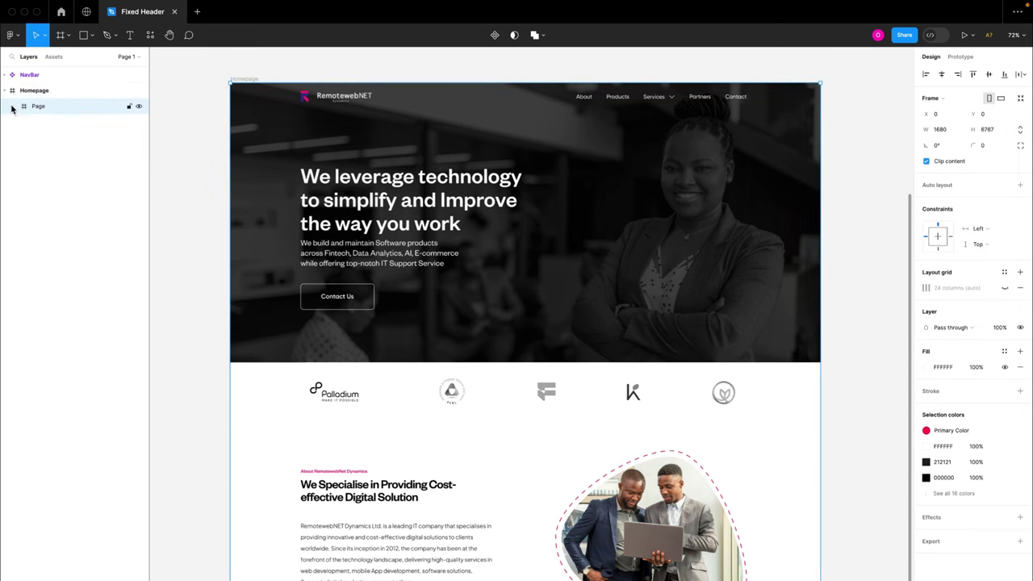
click(12, 107)
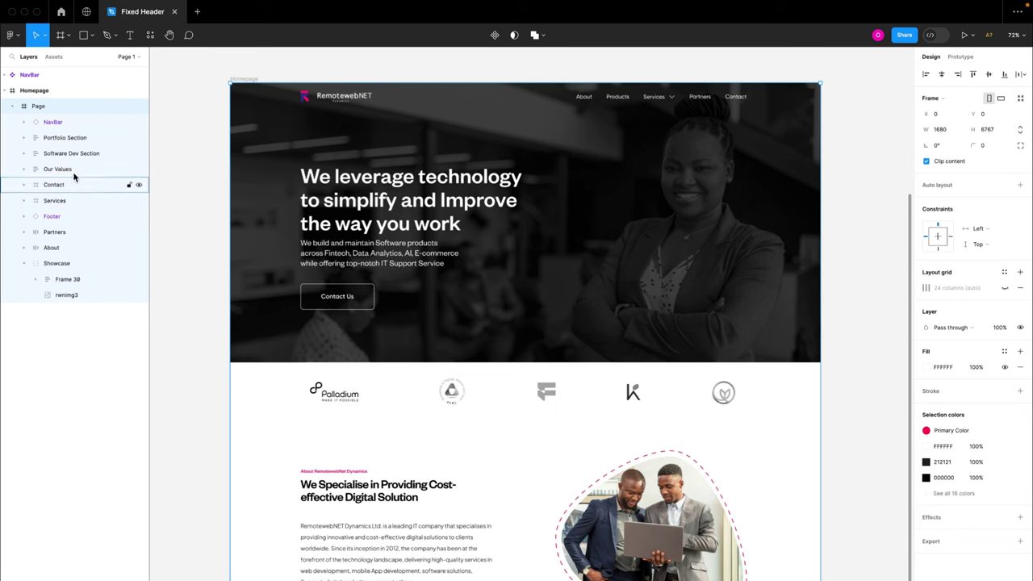
click(64, 121)
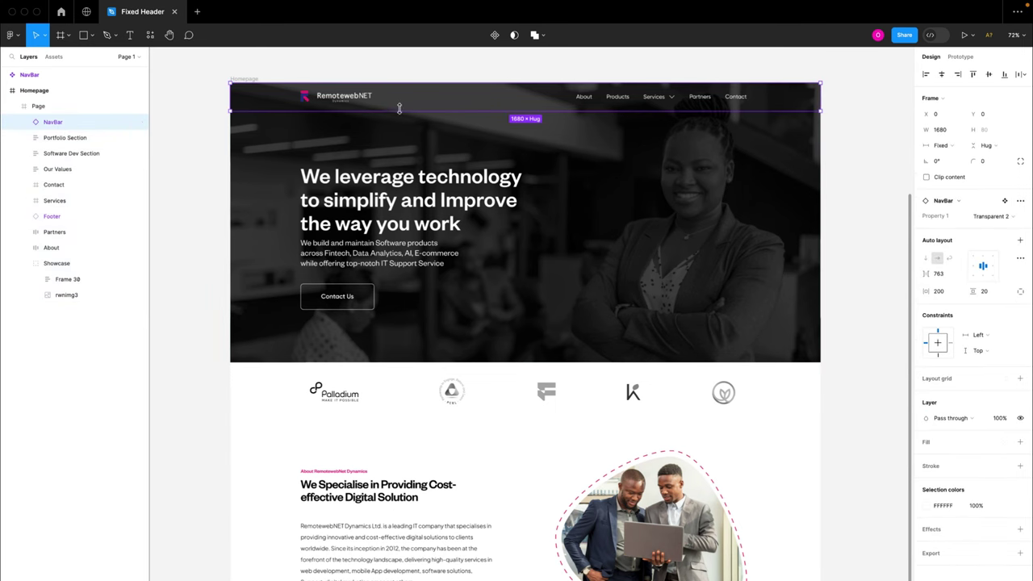
- Inspect the White, Transparent1 and Transparent 2 NavBar variants on the canvas
scroll(399, 109, up, 2)
scroll(398, 109, up, 5)
click(372, 162)
click(376, 195)
click(378, 232)
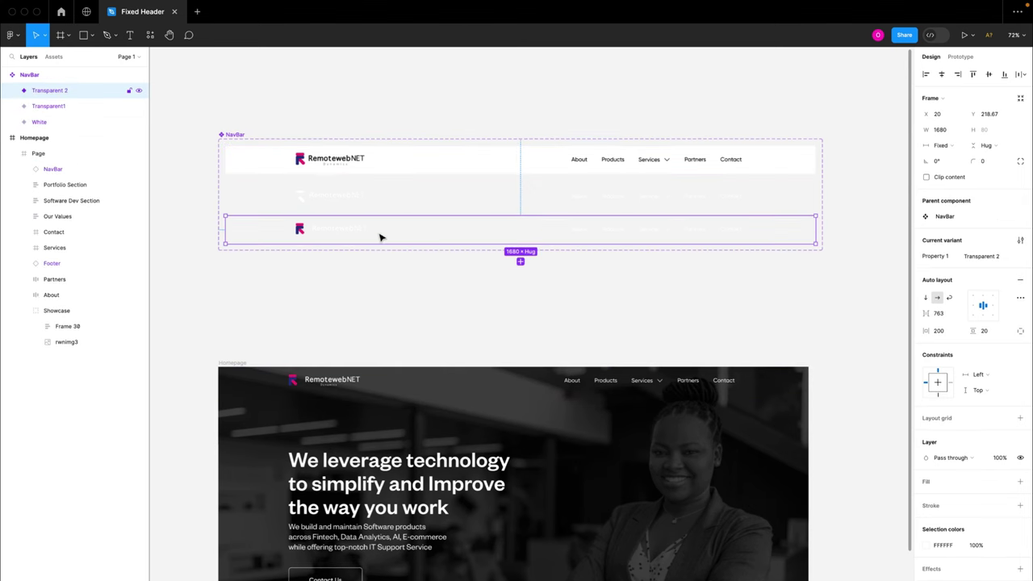
scroll(289, 285, down, 8)
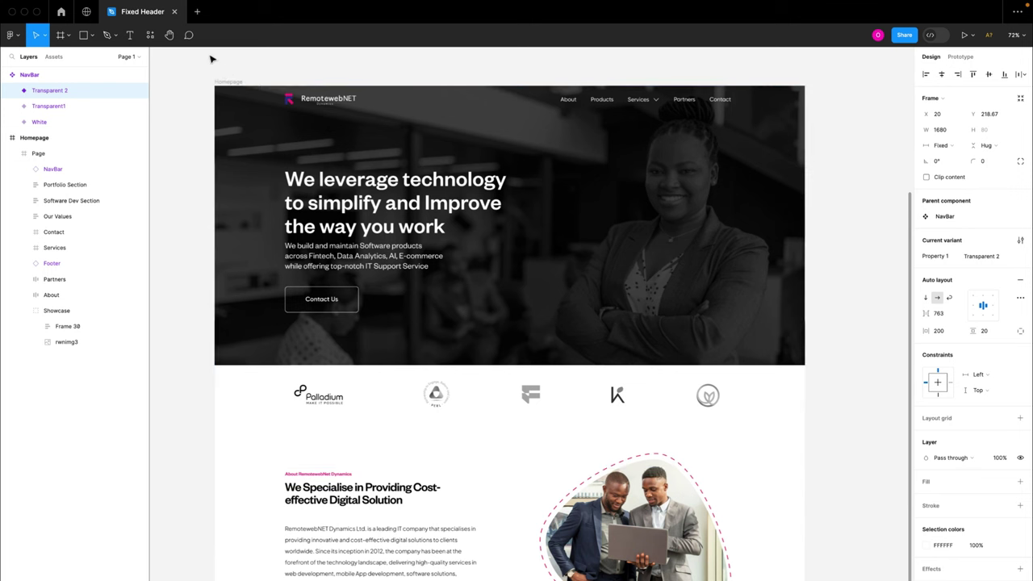
- Reselect the page's NavBar, clear the selection, and present the homepage prototype
click(319, 113)
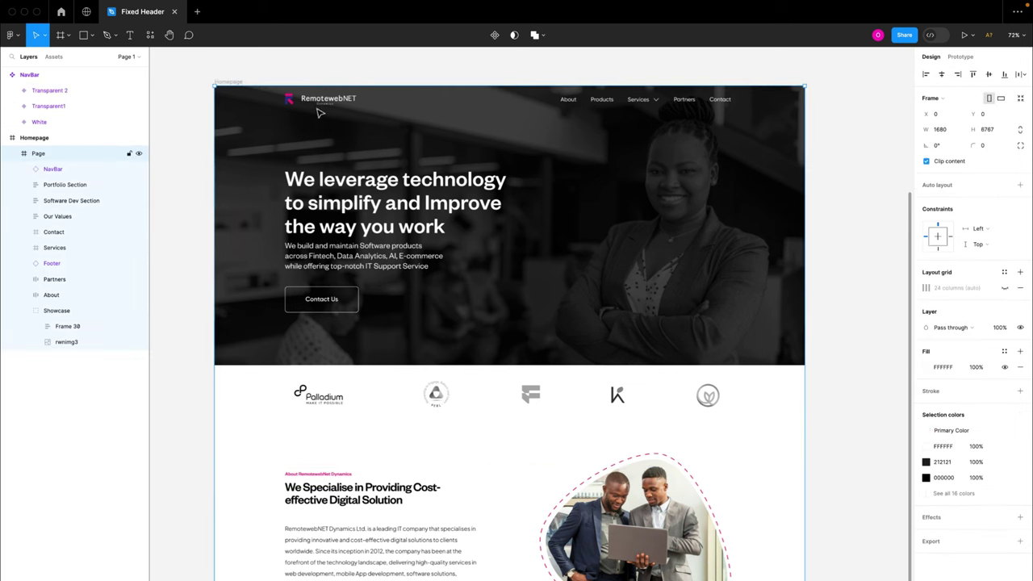
double_click(392, 106)
click(331, 75)
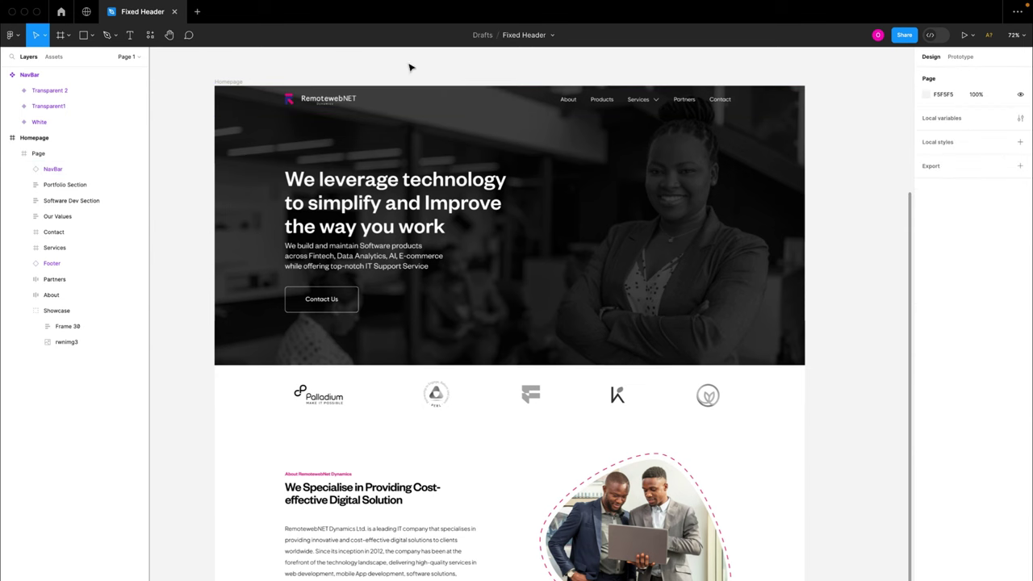
click(967, 42)
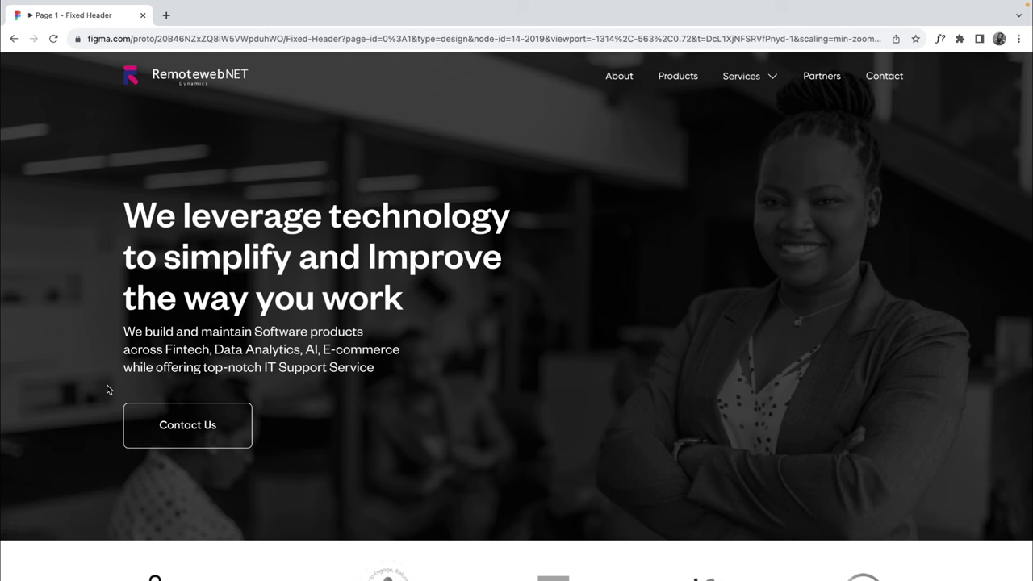
- Scroll the prototype up and down, seeing the navbar scroll away, then return to Figma
scroll(339, 399, down, 5)
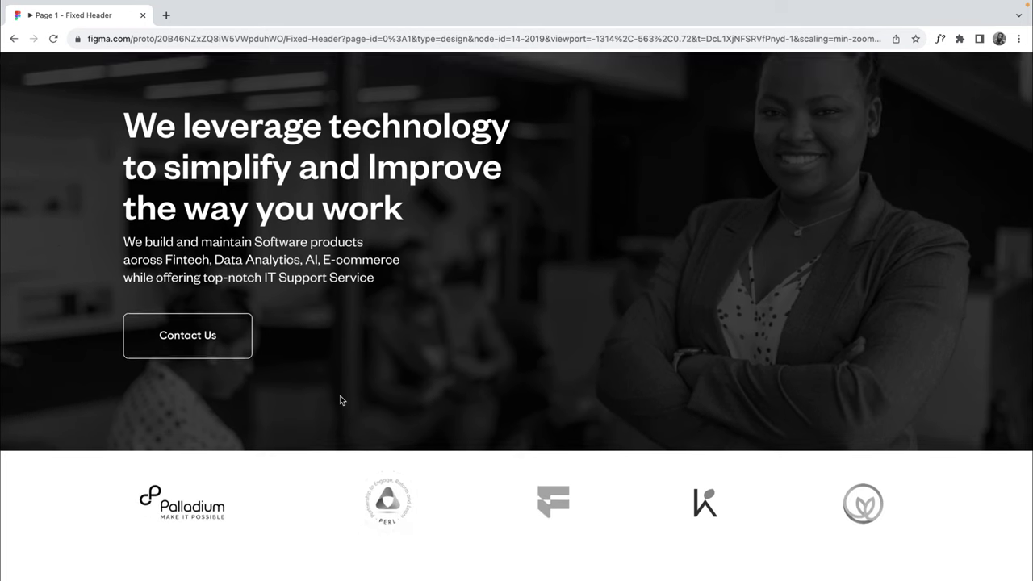
scroll(339, 399, down, 2)
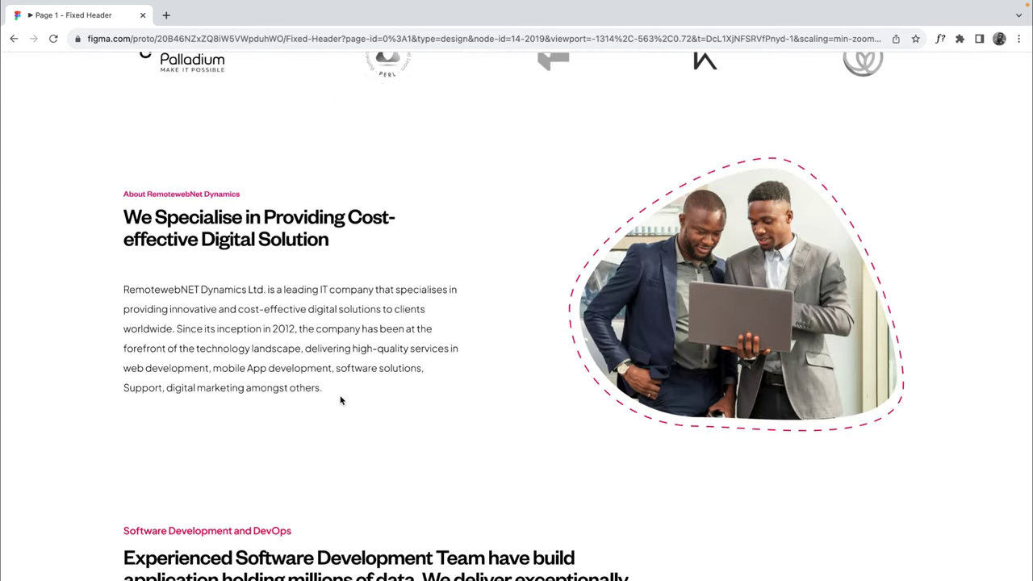
scroll(340, 399, up, 10)
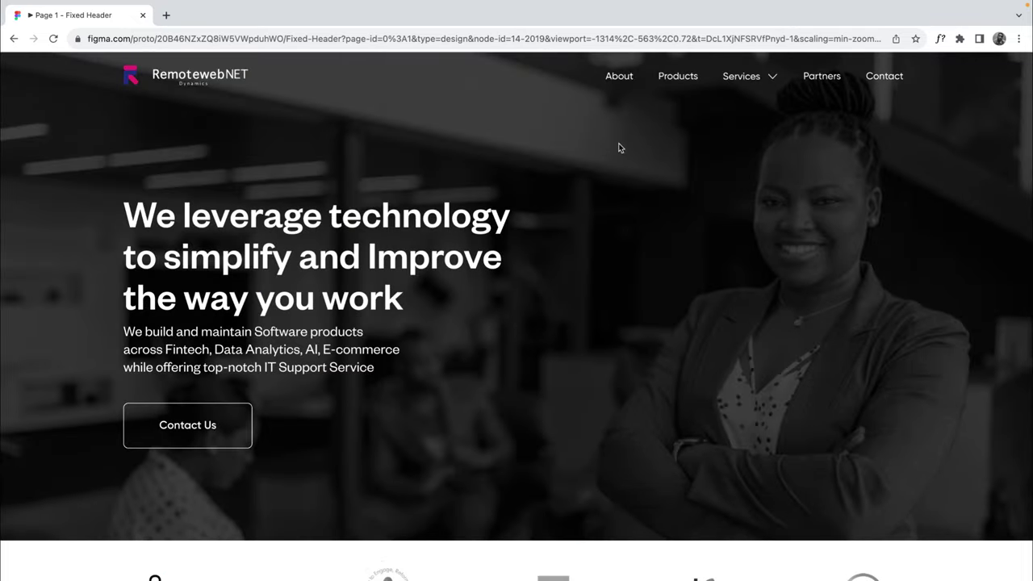
scroll(616, 150, down, 2)
scroll(614, 154, down, 6)
scroll(614, 154, up, 8)
key(super+Tab)
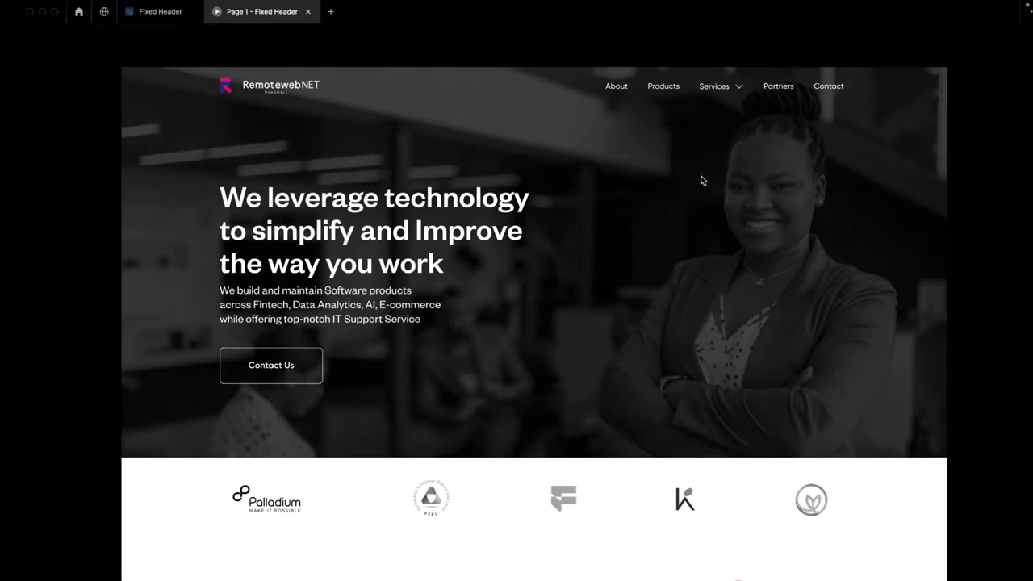
- Back in the Fixed Header file, select the NavBar inside the Page frame in Layers
click(152, 12)
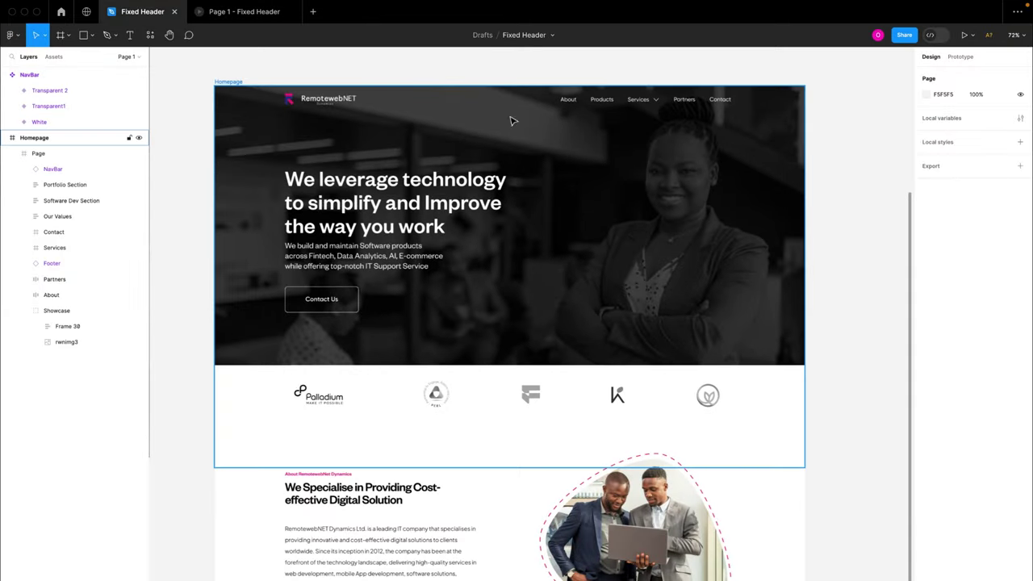
click(457, 105)
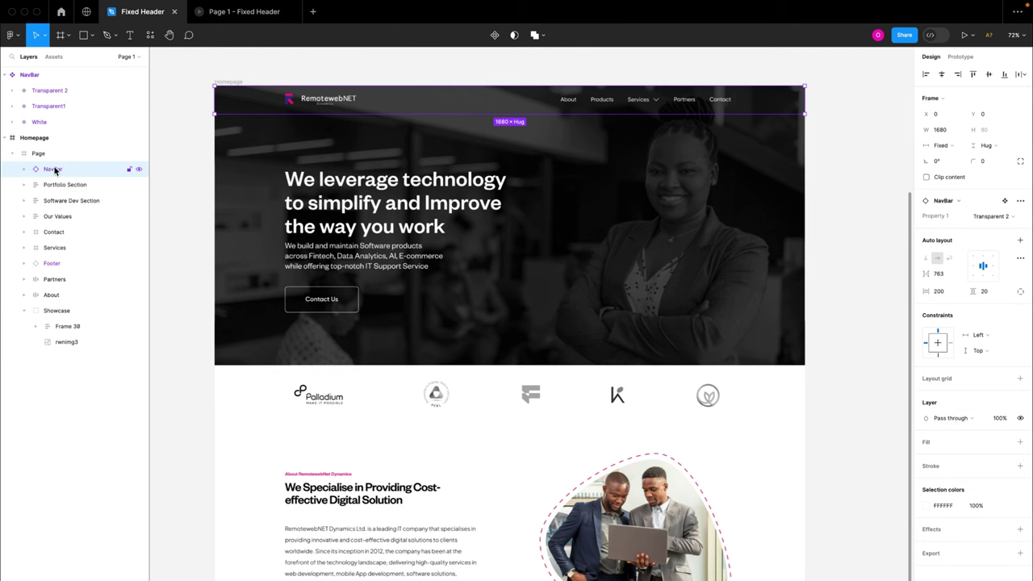
click(14, 156)
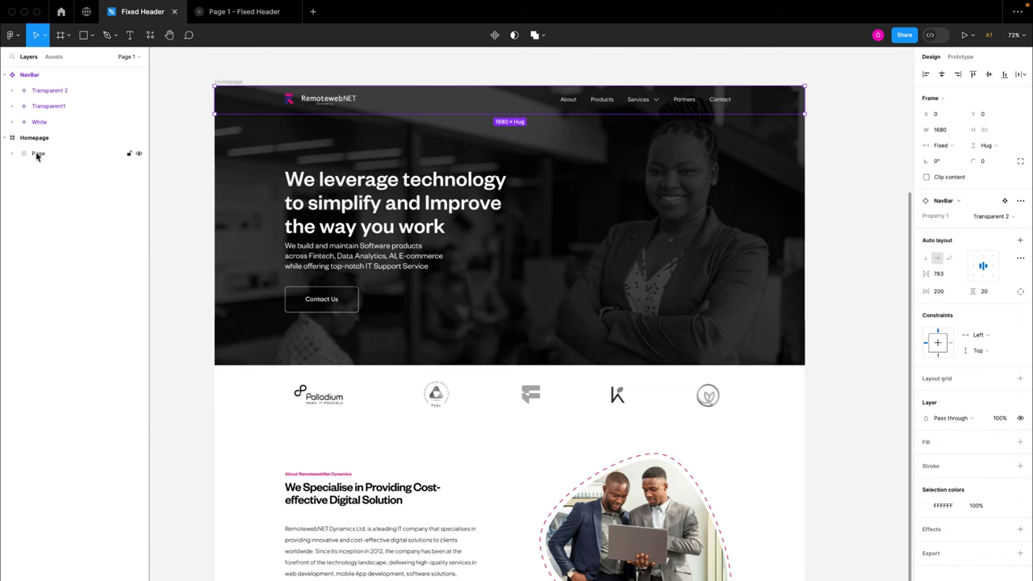
click(38, 155)
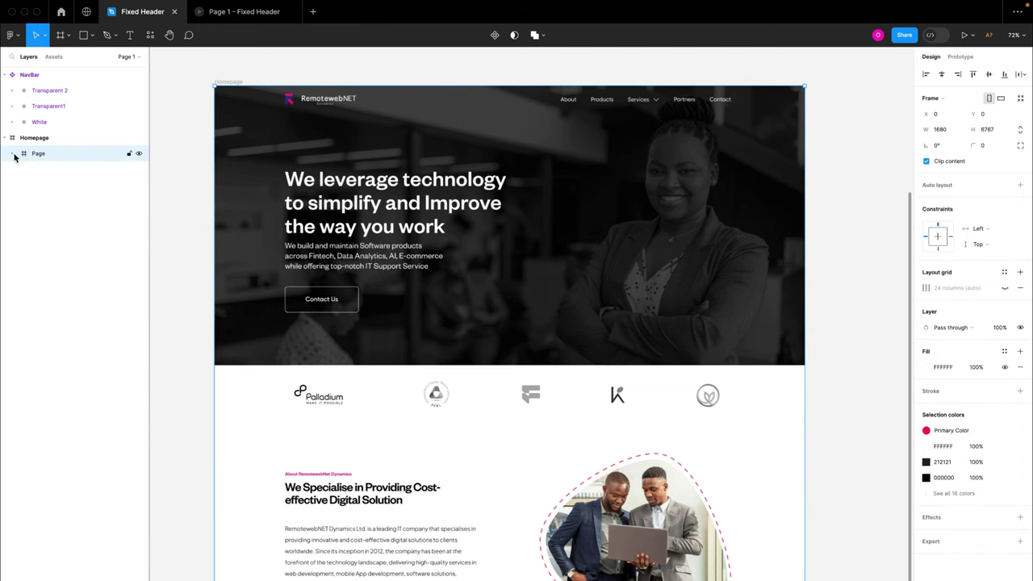
click(13, 156)
click(50, 169)
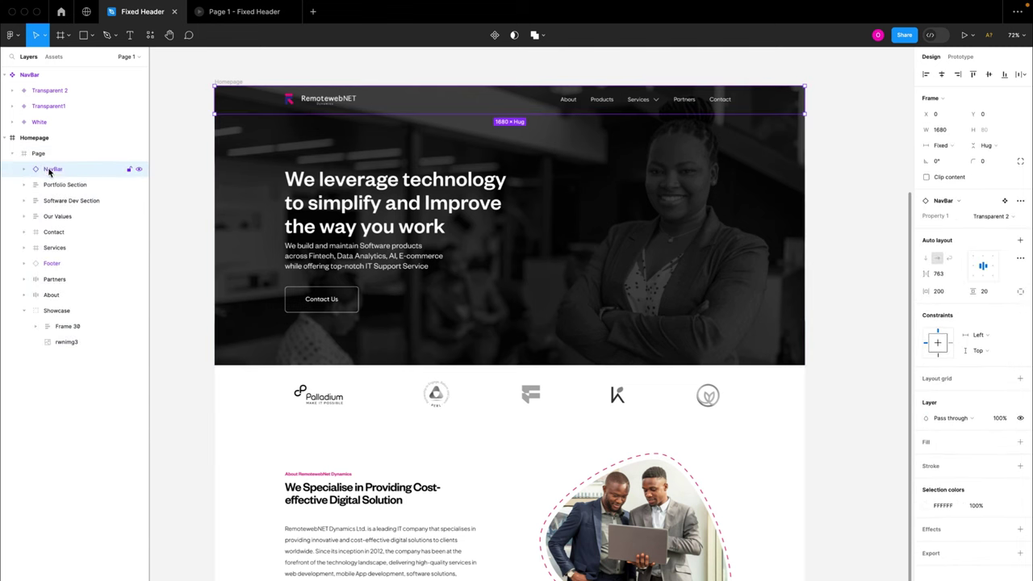
- Move NavBar out of Page into Homepage, then back in as Page's first child
drag(52, 173, 34, 155)
click(14, 168)
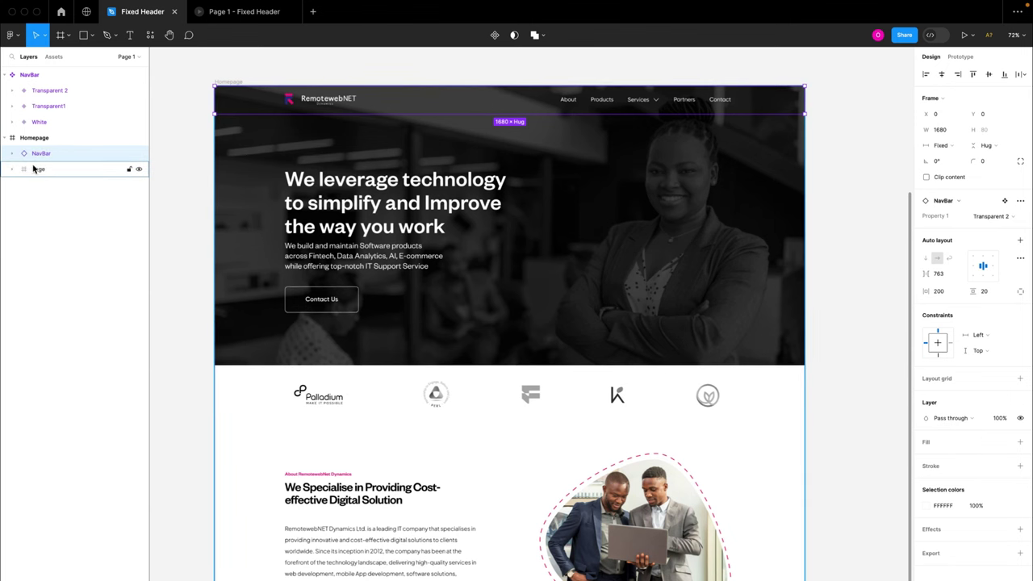
drag(34, 153, 32, 166)
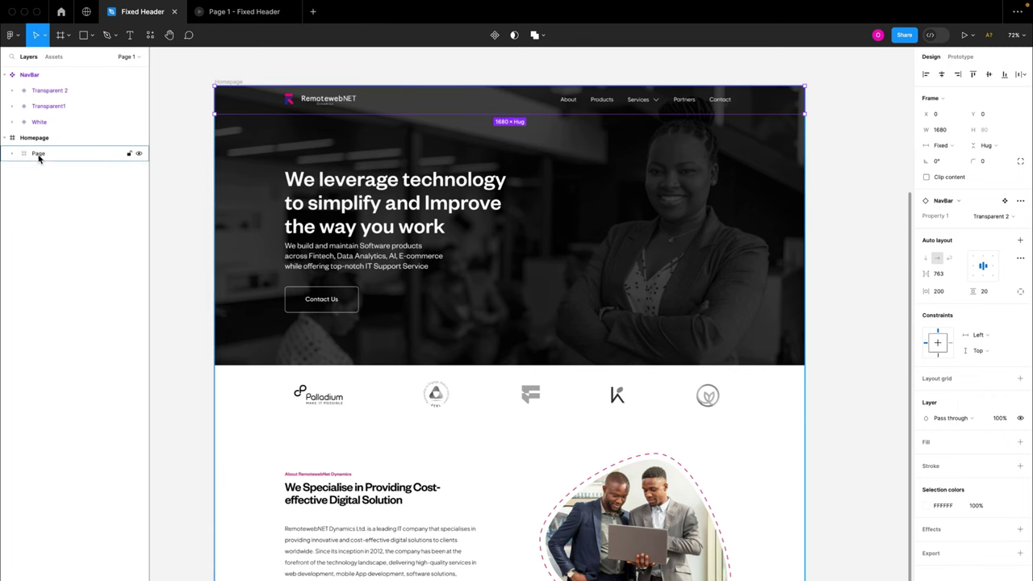
click(13, 154)
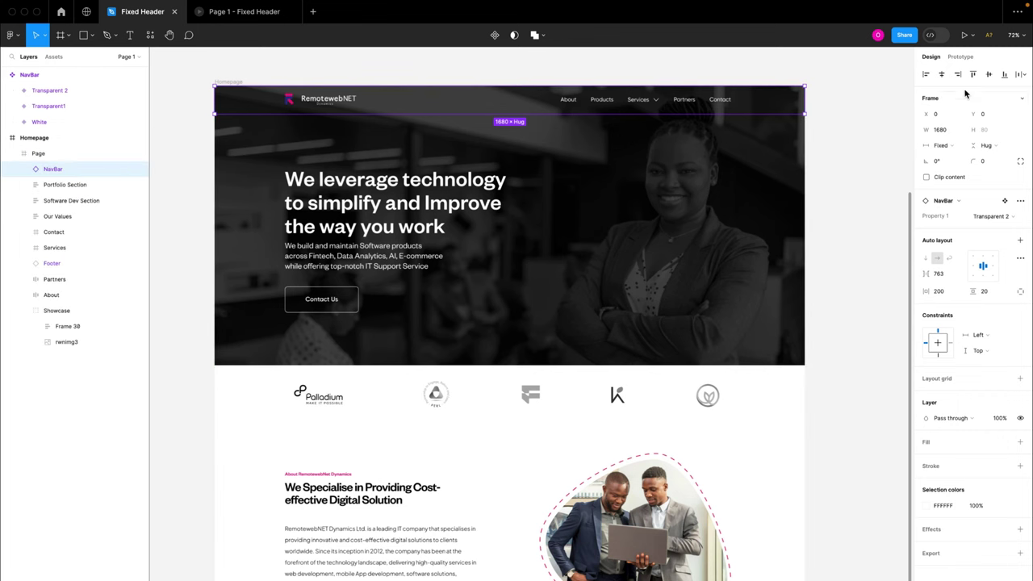
- Move NavBar out of Page so it sits directly above Page inside Homepage
click(961, 57)
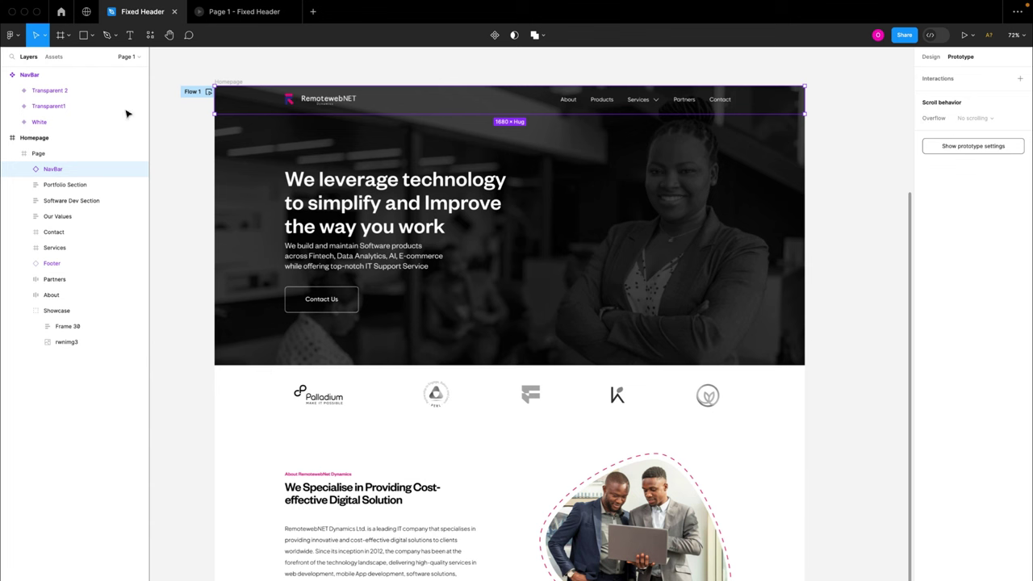
drag(49, 172, 34, 151)
click(13, 169)
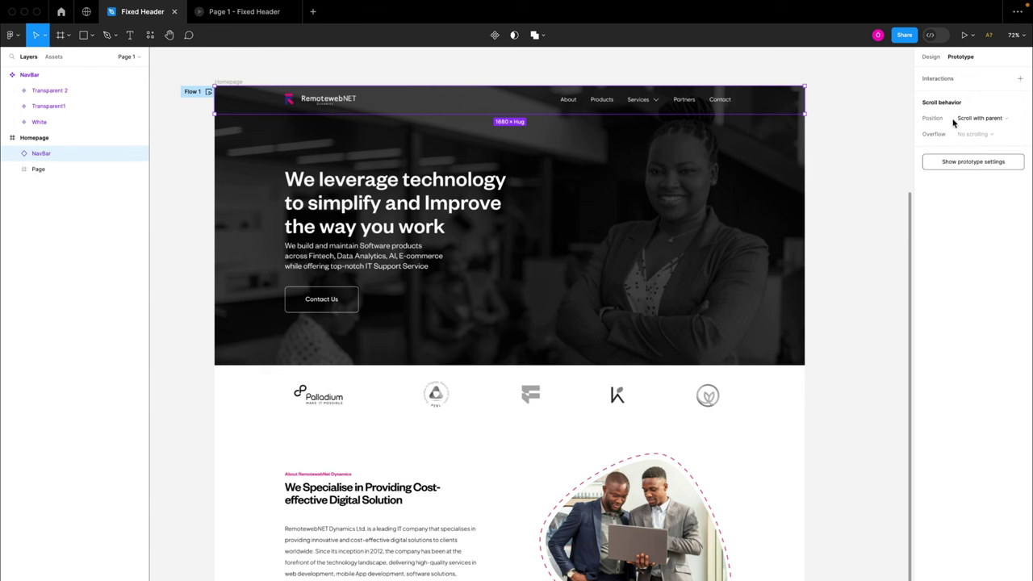
- Set NavBar's scroll behavior position to Fixed (stay in place) and reselect it to check
click(986, 121)
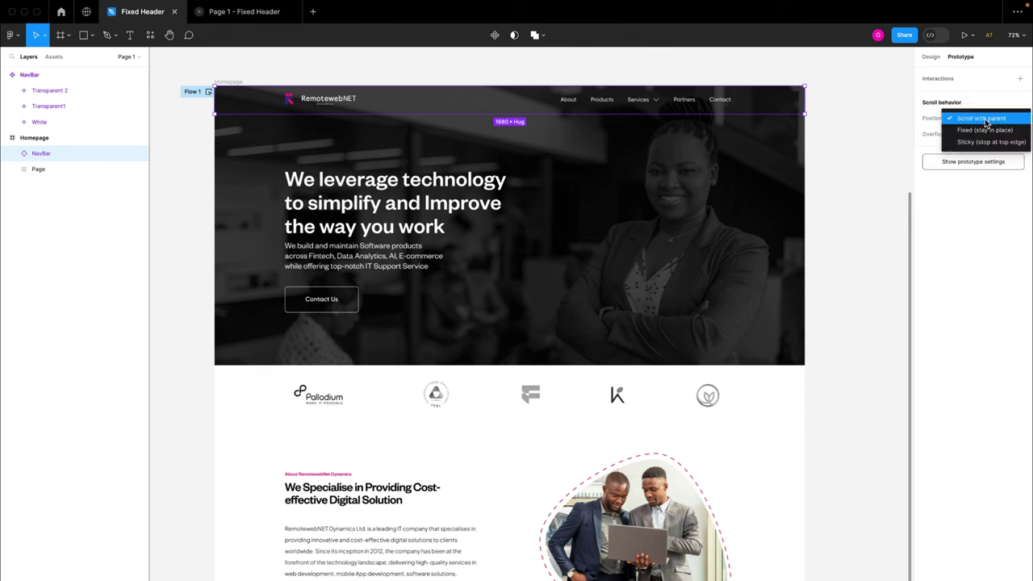
click(972, 136)
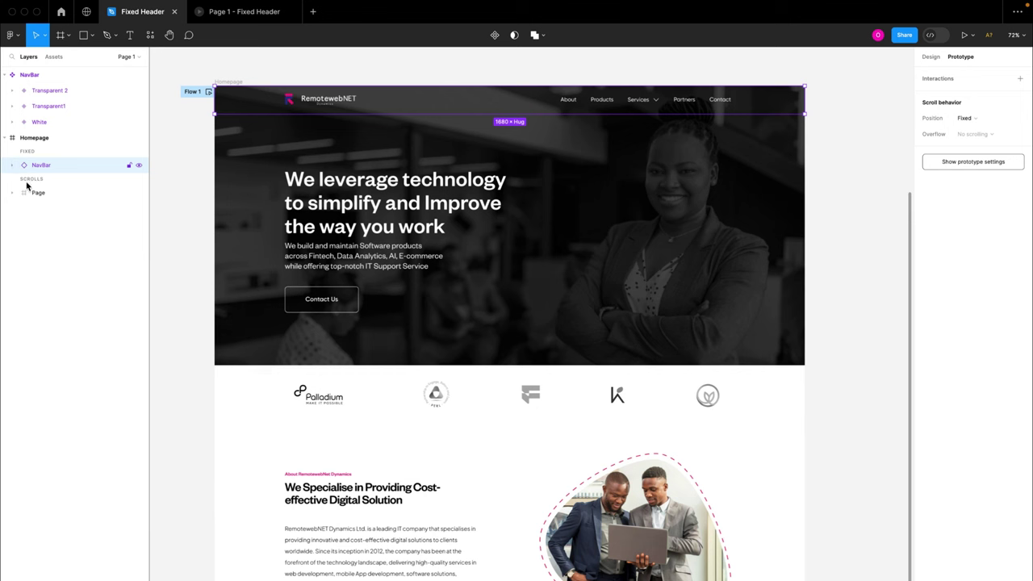
click(39, 224)
click(56, 166)
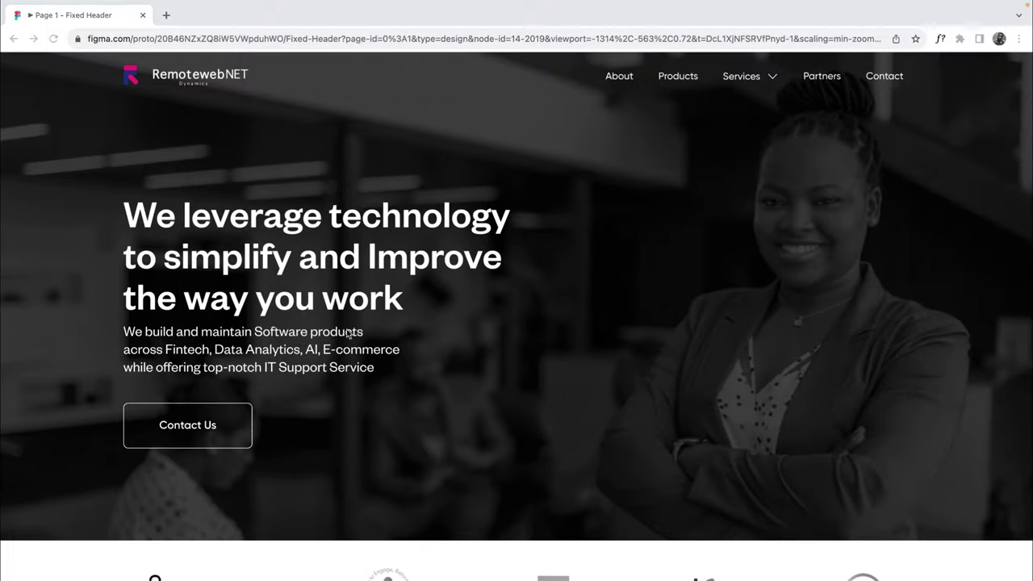
- Scroll the prototype to confirm the NavBar stays pinned at the top, then switch back to Figma
scroll(375, 397, down, 5)
scroll(375, 397, down, 3)
scroll(414, 423, up, 5)
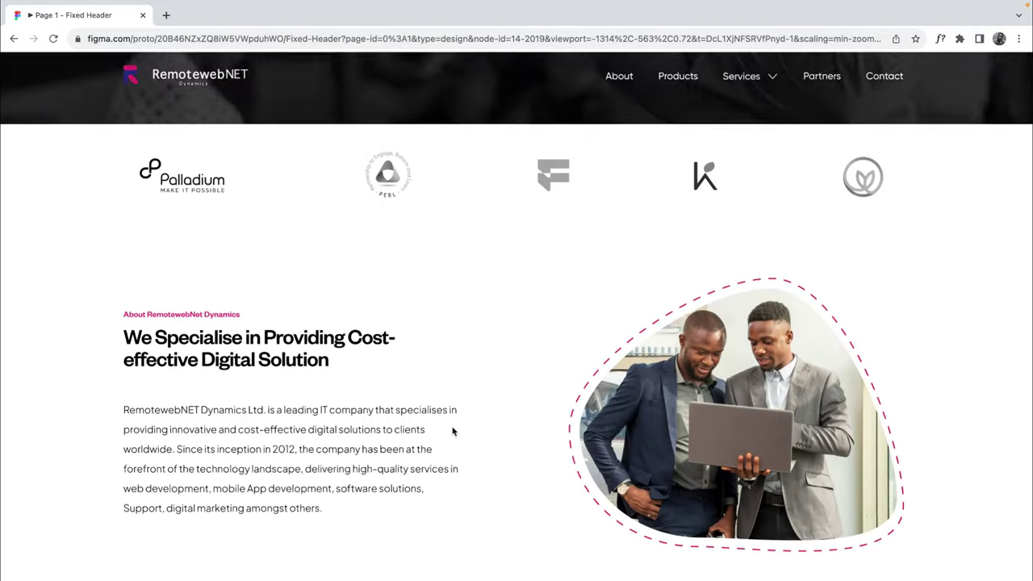
scroll(793, 320, down, 10)
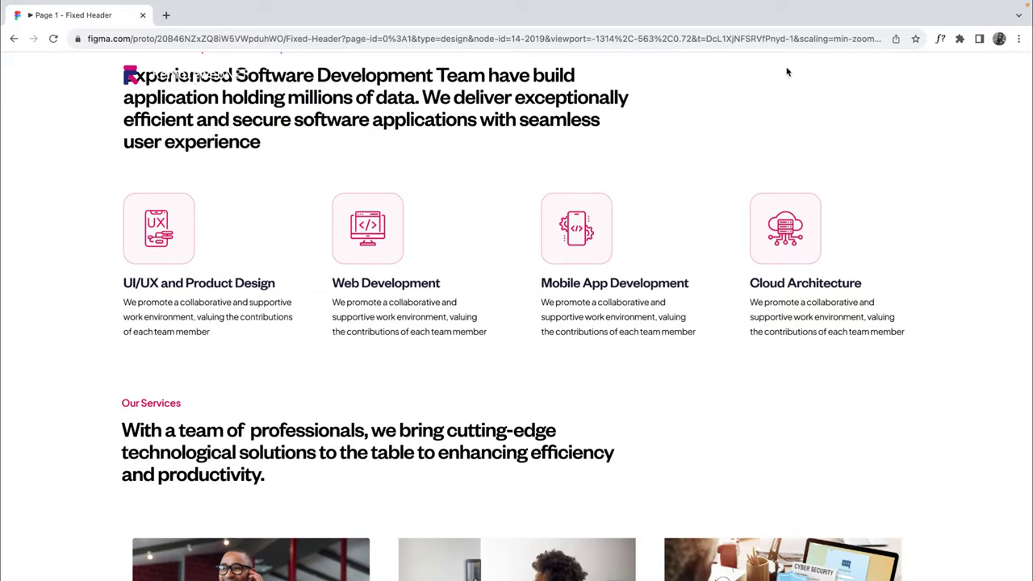
scroll(846, 185, up, 10)
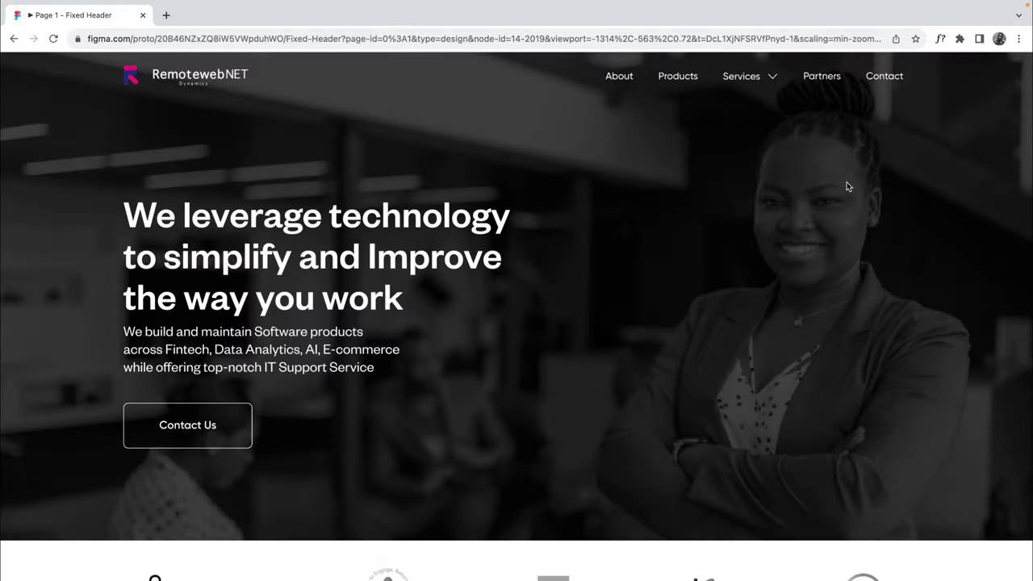
scroll(846, 187, down, 8)
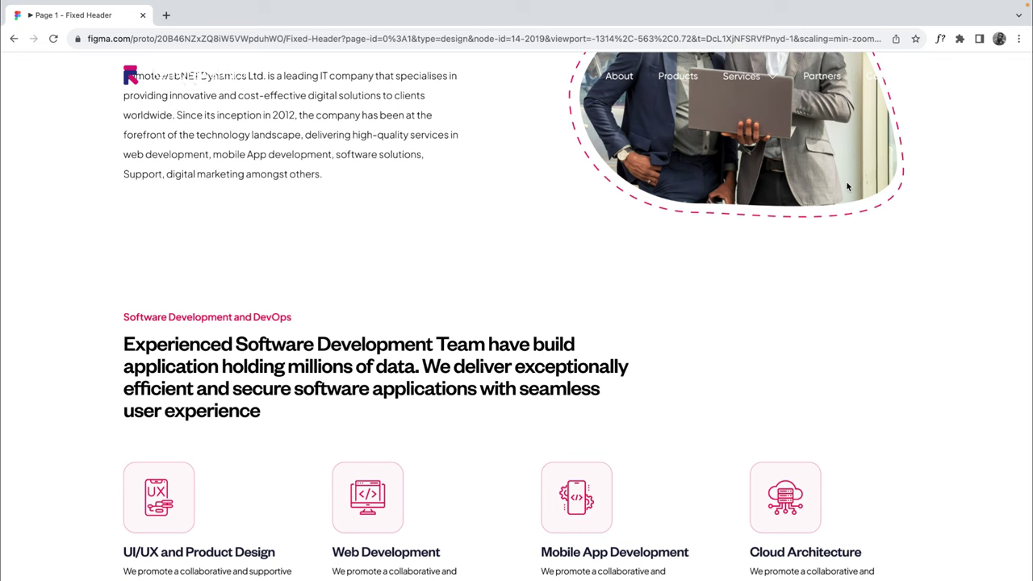
scroll(846, 186, down, 3)
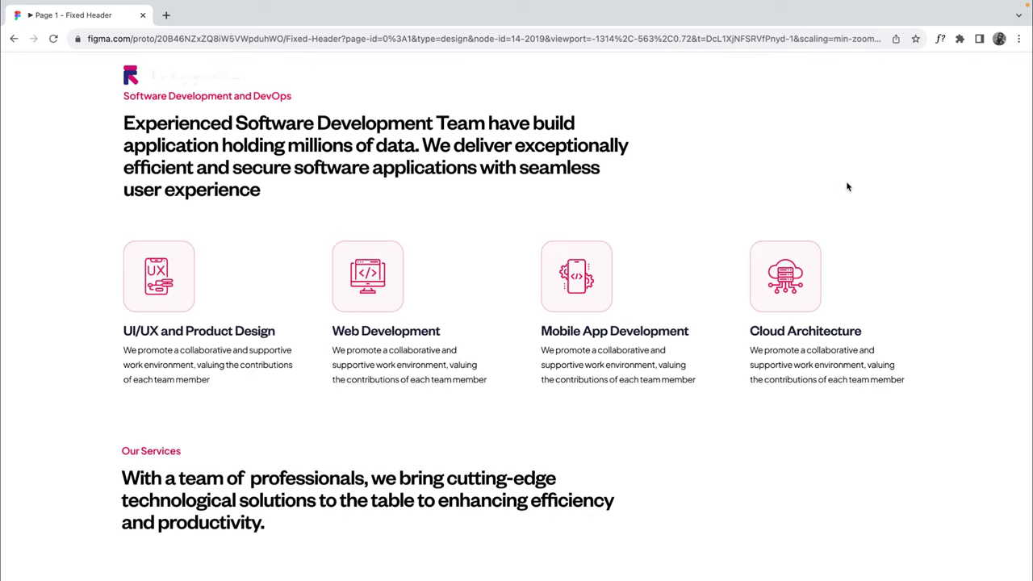
scroll(846, 187, down, 3)
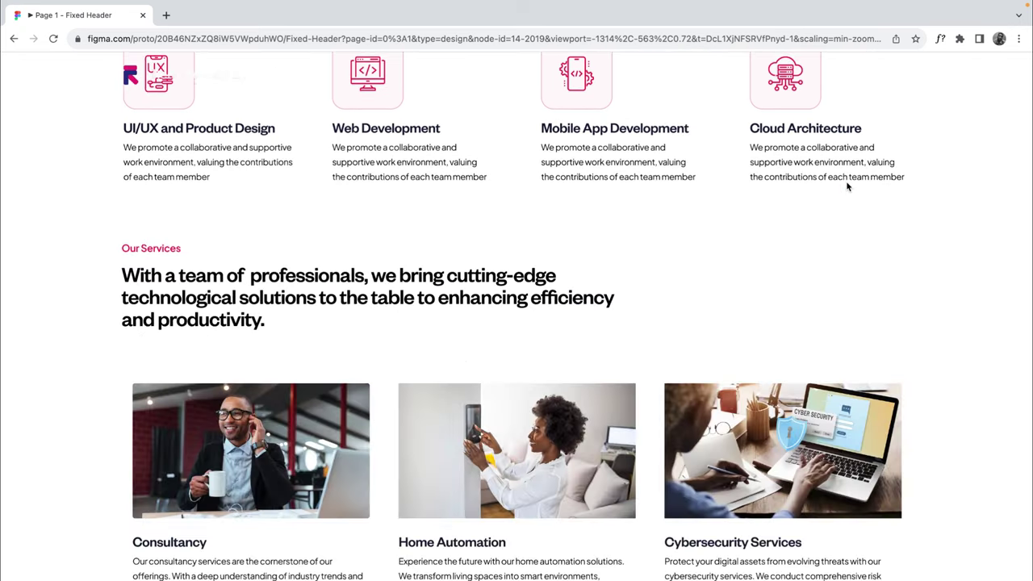
scroll(846, 186, up, 10)
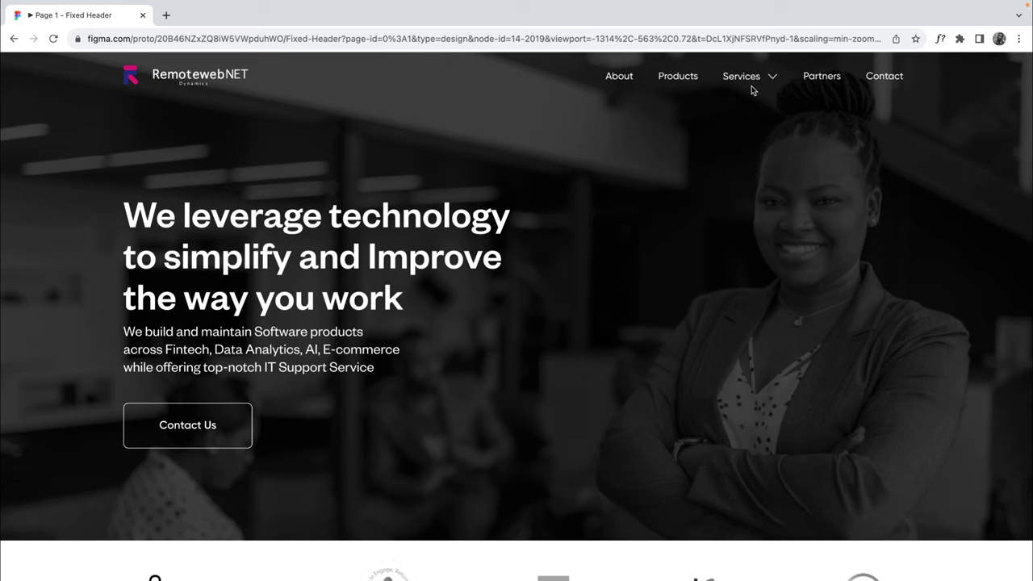
scroll(791, 253, down, 8)
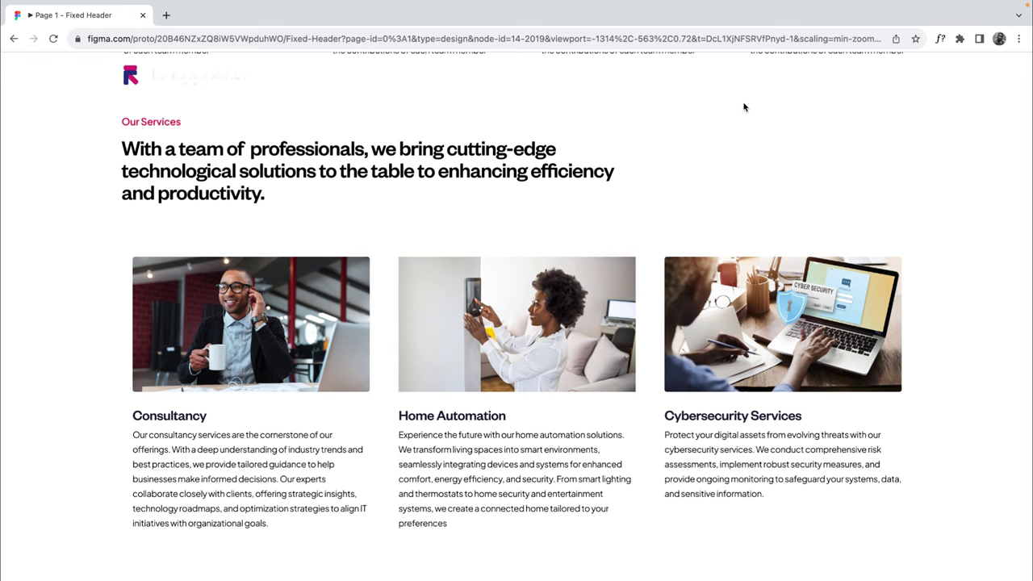
key(super+Tab)
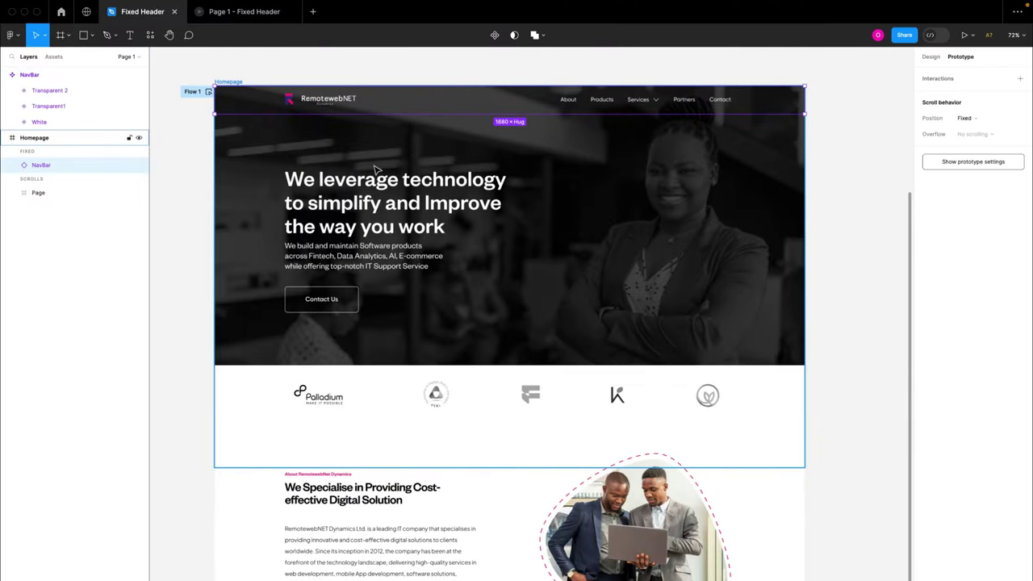
- Alt-drag the Homepage frame to the right to duplicate it, and select the copy's NavBar
scroll(383, 171, down, 5)
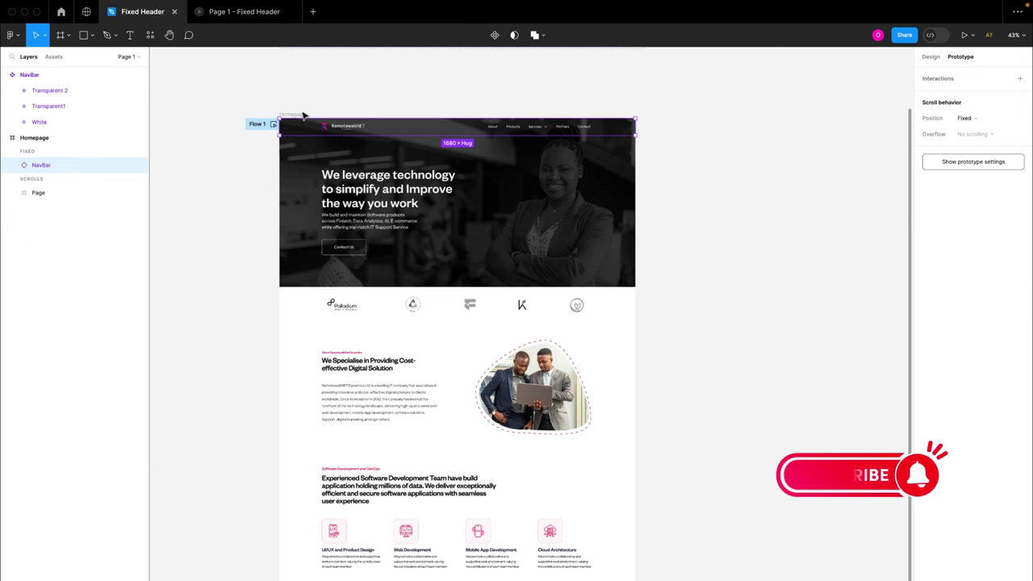
click(297, 115)
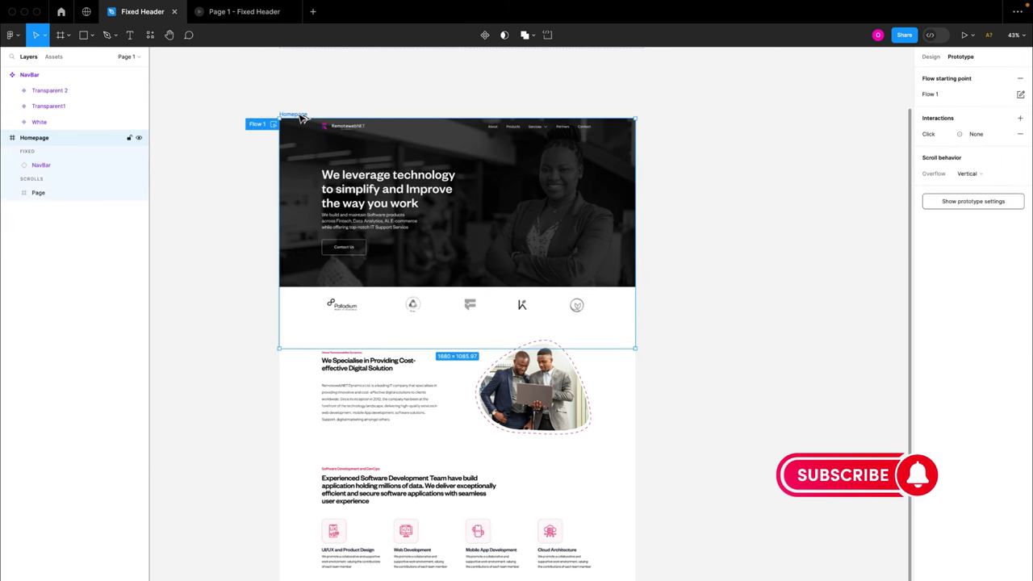
drag(300, 118, 751, 116)
scroll(751, 117, down, 5)
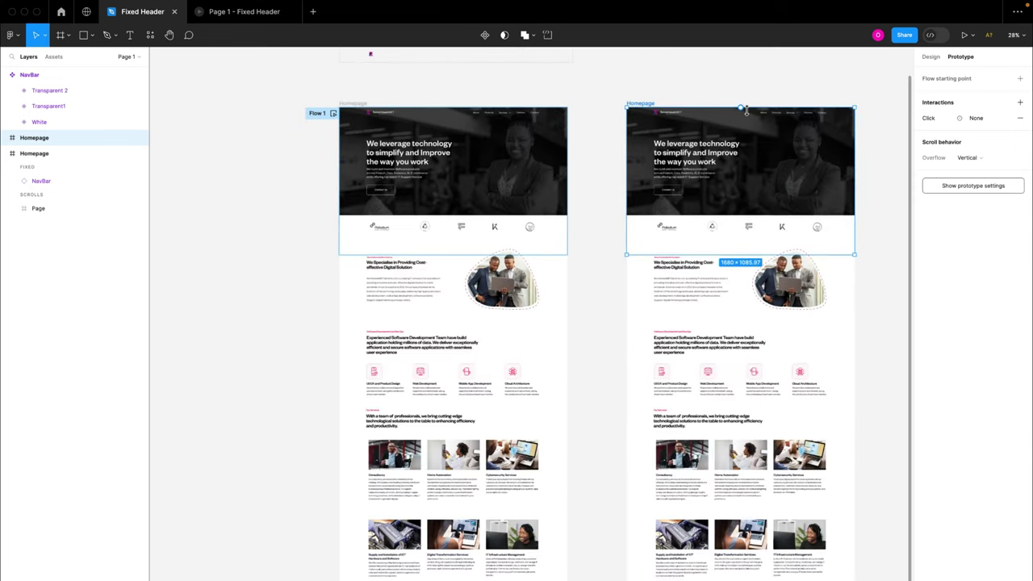
scroll(750, 117, right, 2)
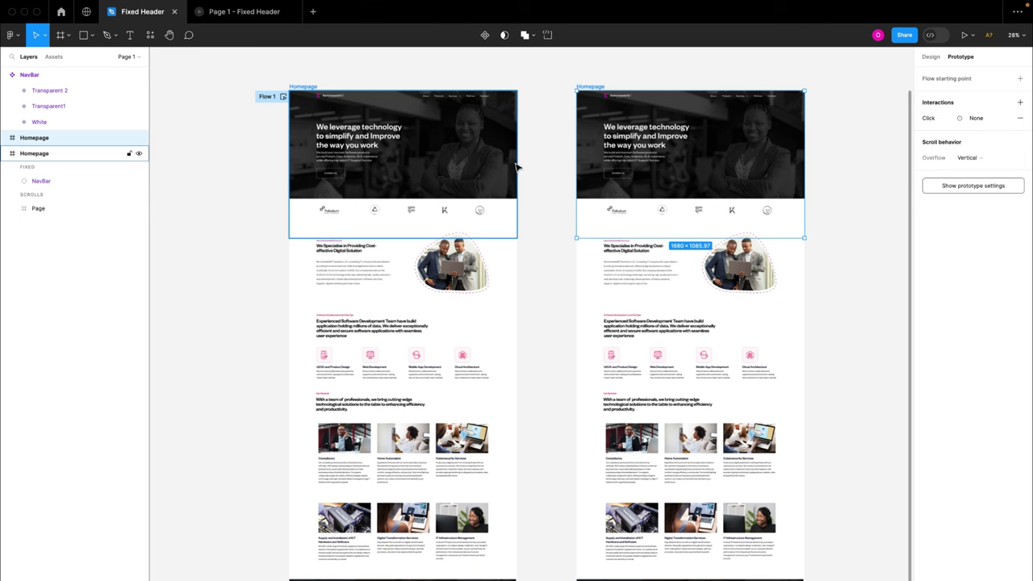
click(635, 105)
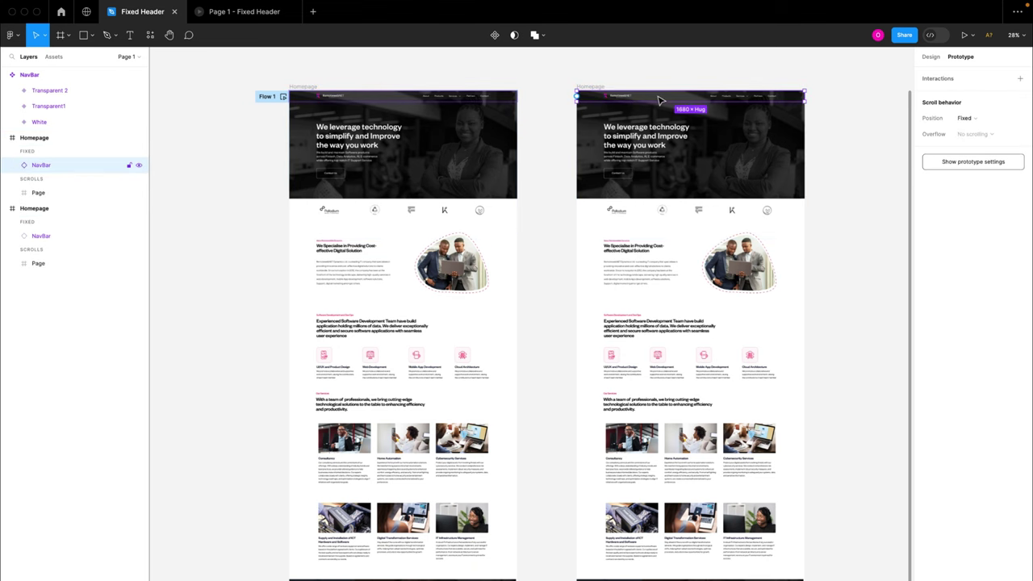
scroll(659, 100, up, 5)
- Switch the copy's NavBar variant from Transparent 2 to White, then deselect it
scroll(658, 100, up, 1)
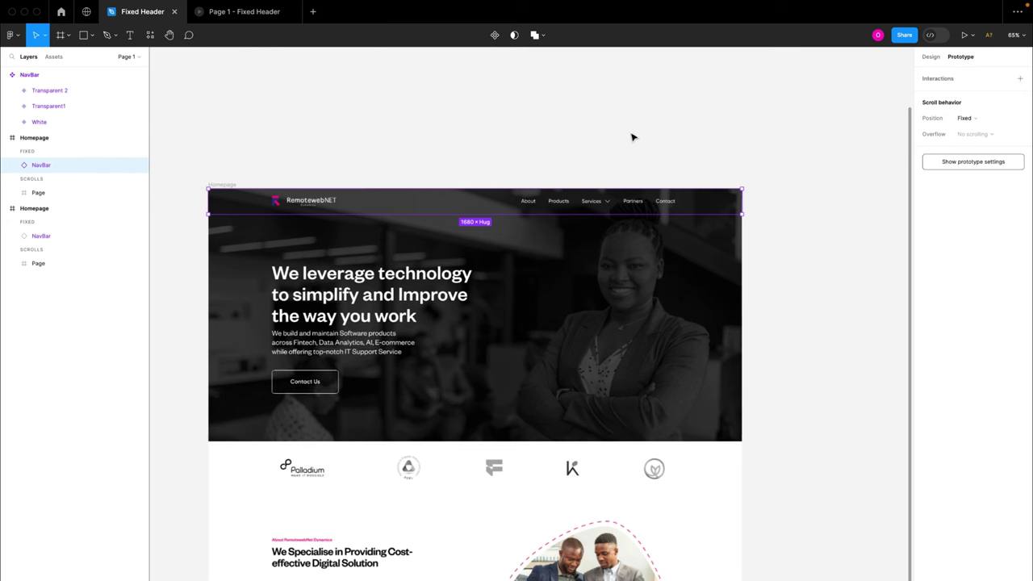
click(933, 58)
click(999, 218)
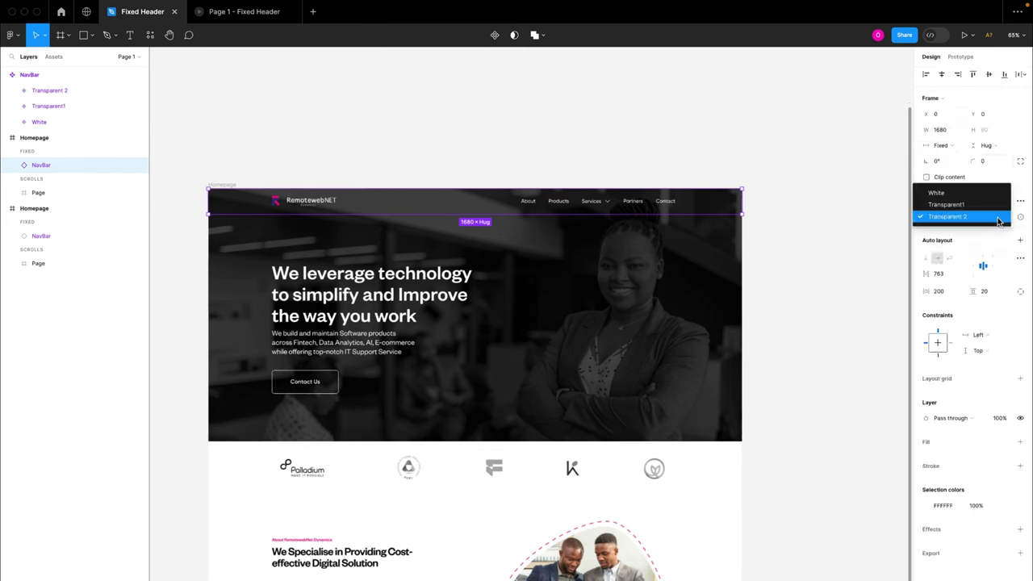
click(937, 194)
scroll(618, 208, down, 5)
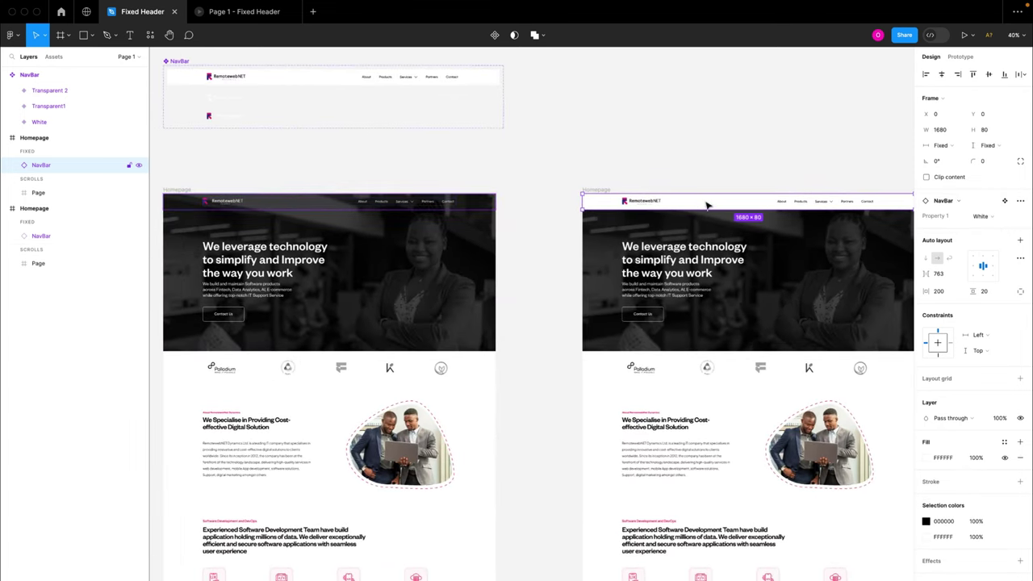
click(531, 195)
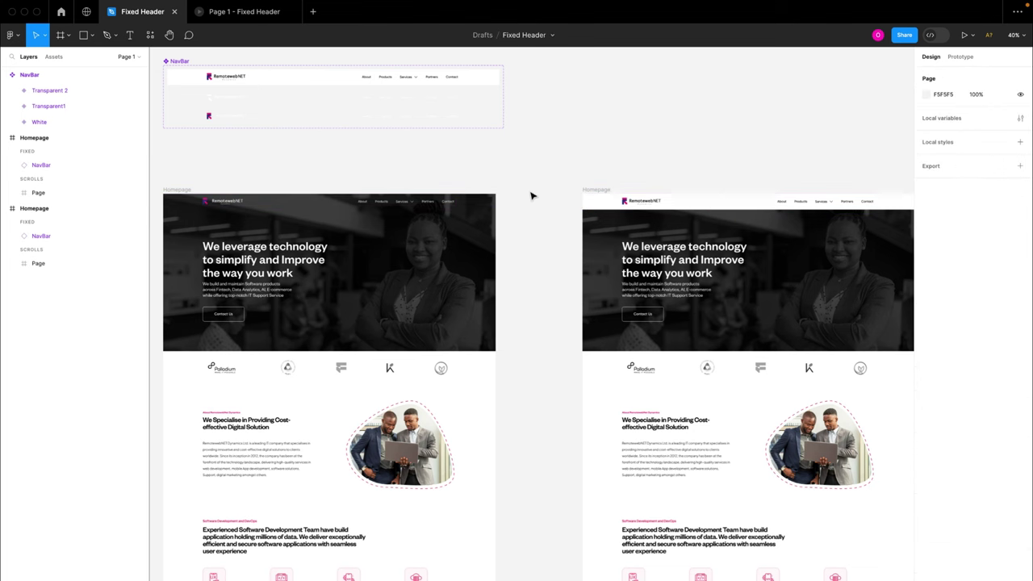
scroll(531, 195, down, 2)
scroll(529, 203, down, 3)
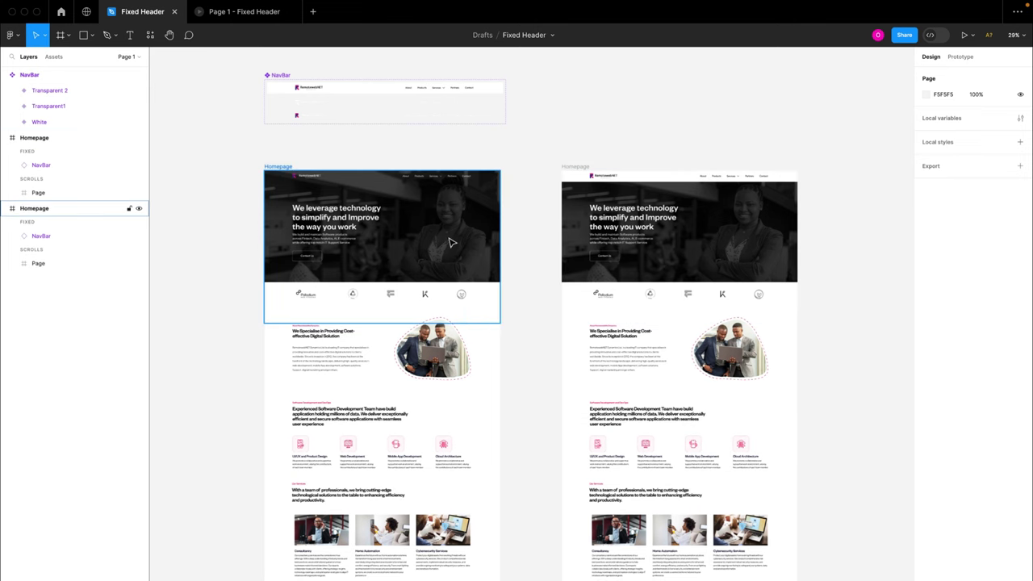
- Drill into the left Homepage's hero, inspect its Showcase layers, and select the Showcase group for prototyping
scroll(367, 219, up, 3)
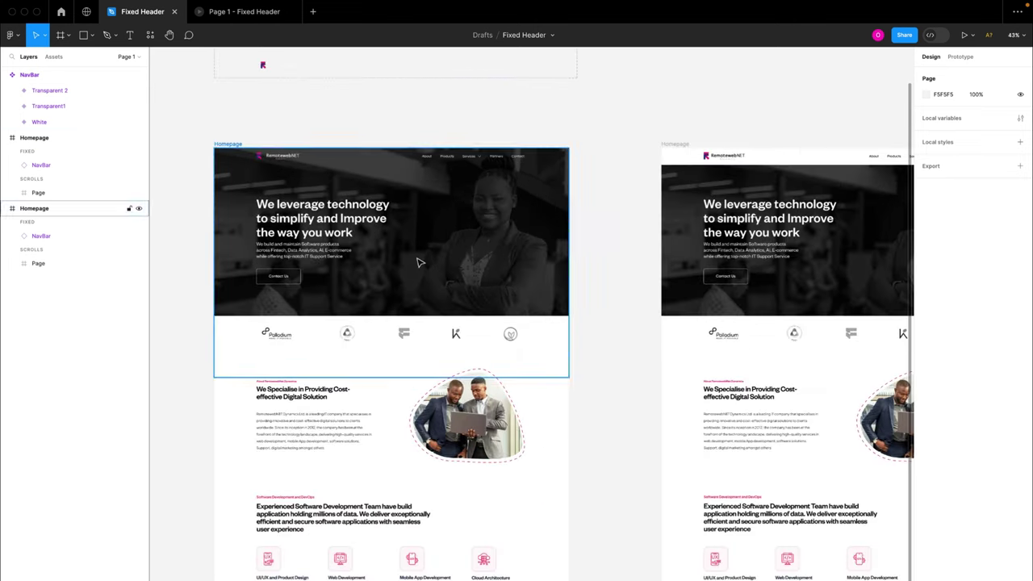
click(419, 263)
double_click(393, 261)
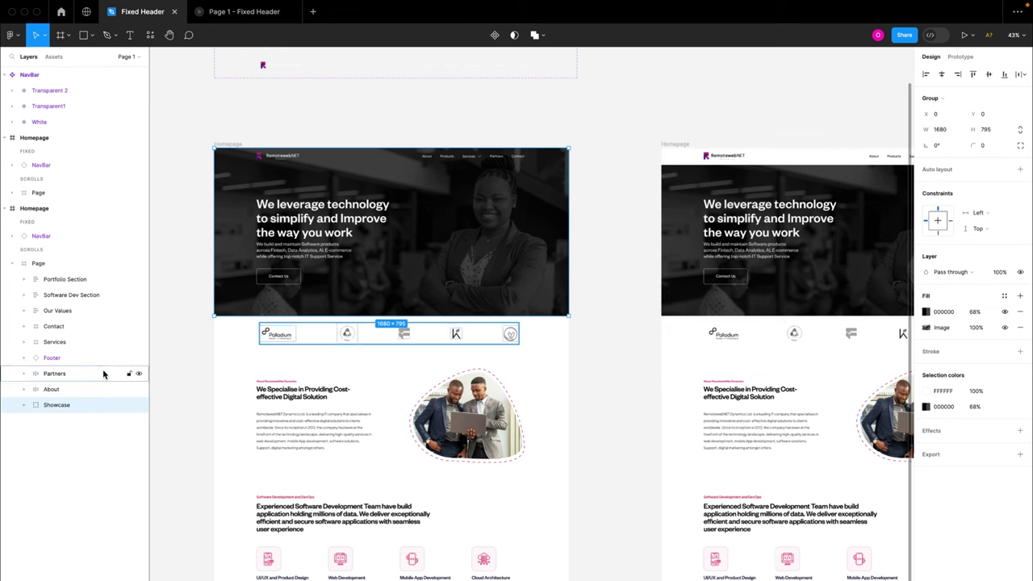
click(24, 405)
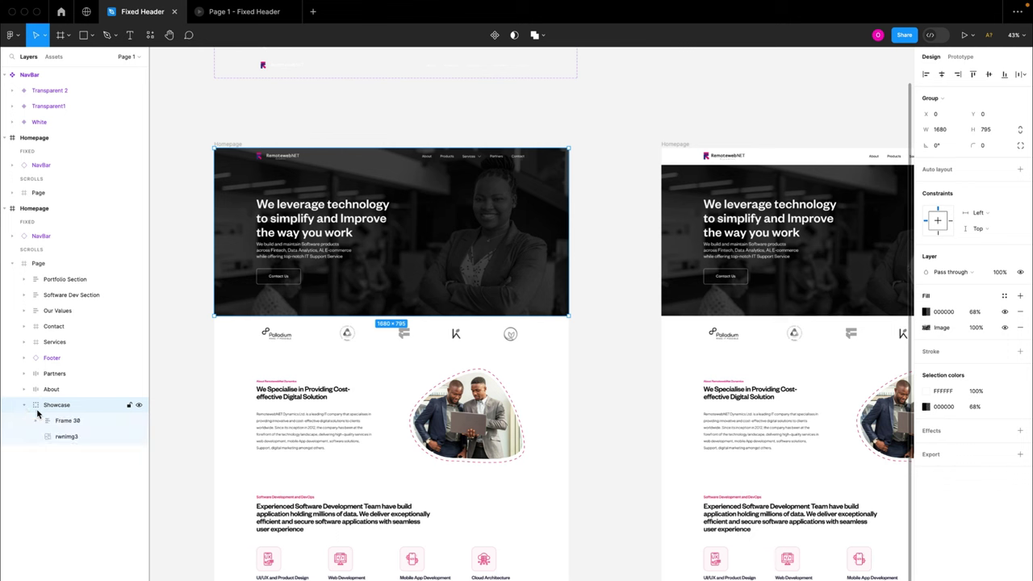
click(58, 421)
click(69, 436)
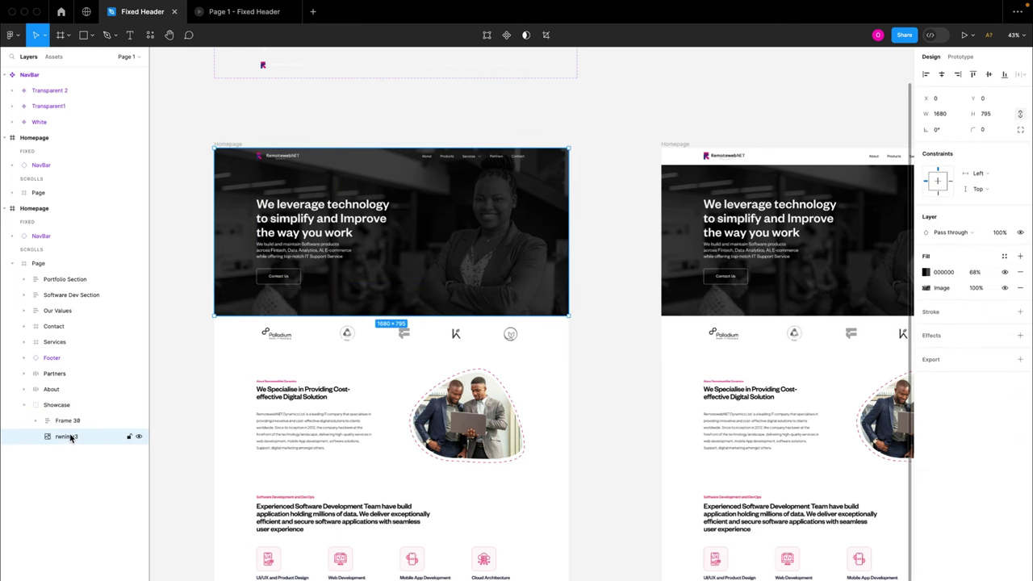
click(38, 407)
click(24, 406)
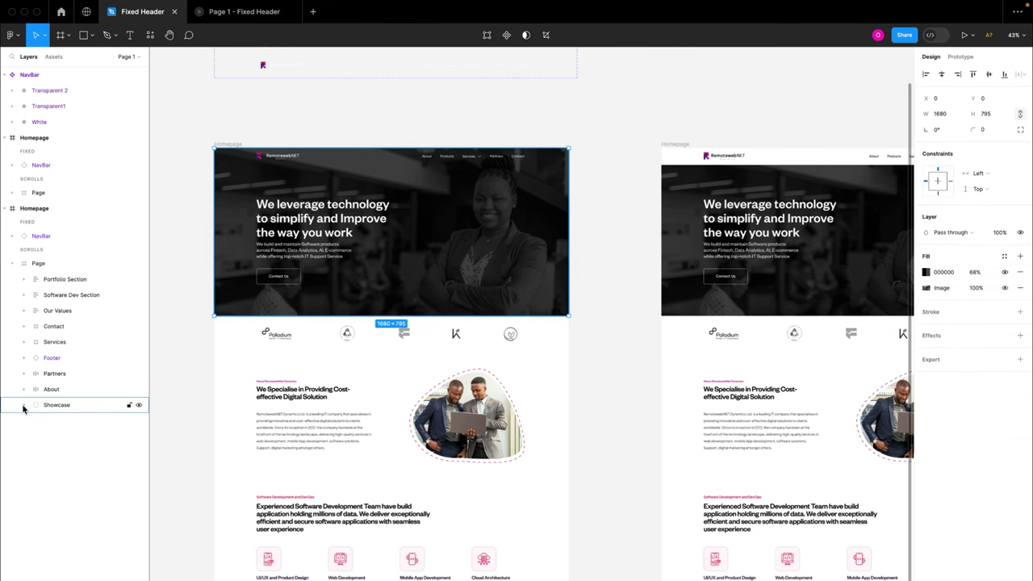
click(65, 406)
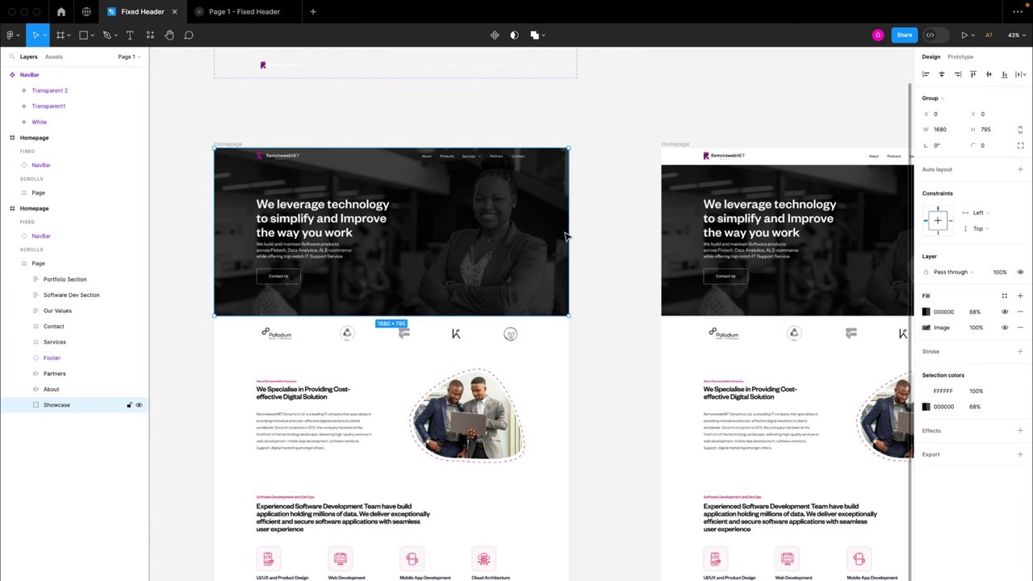
click(957, 58)
- Add a Mouse leave interaction to Showcase that navigates instantly to the Homepage copy
click(1021, 80)
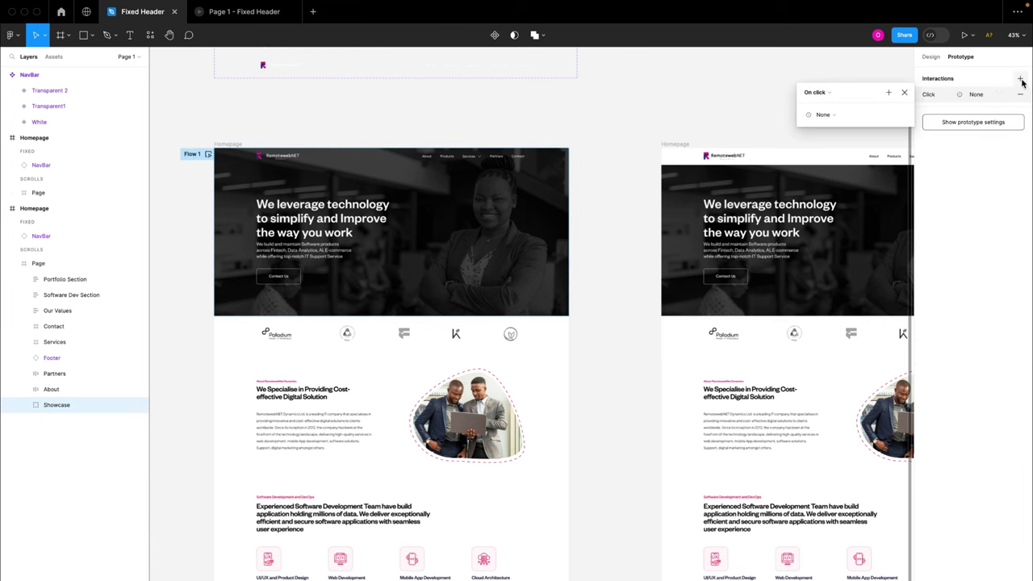
click(836, 95)
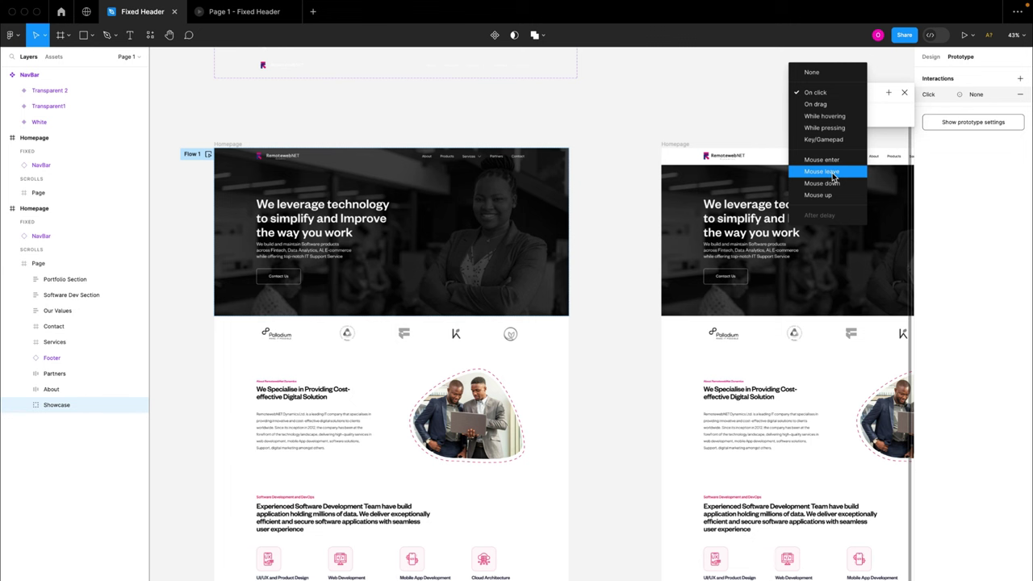
click(821, 171)
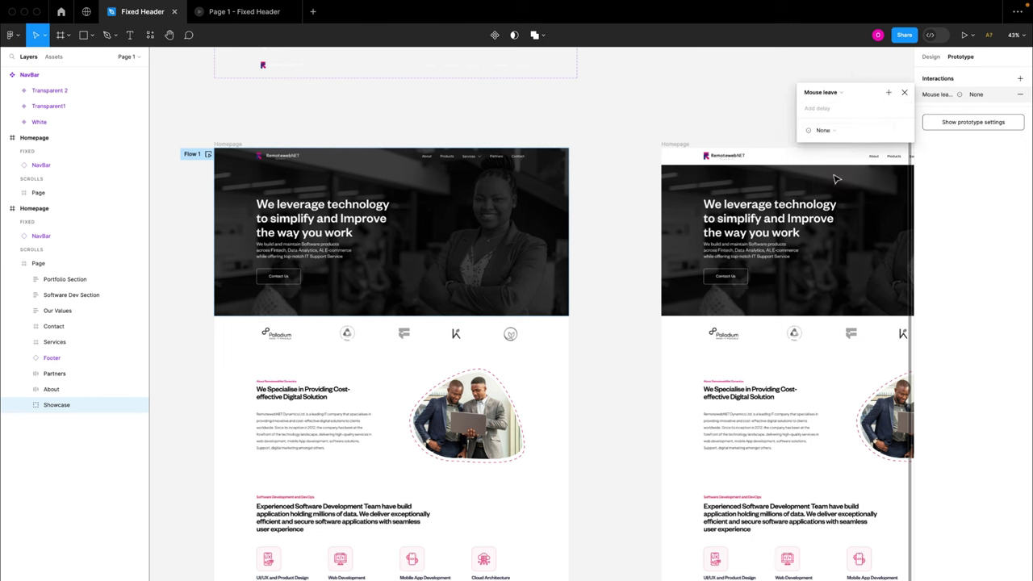
click(824, 133)
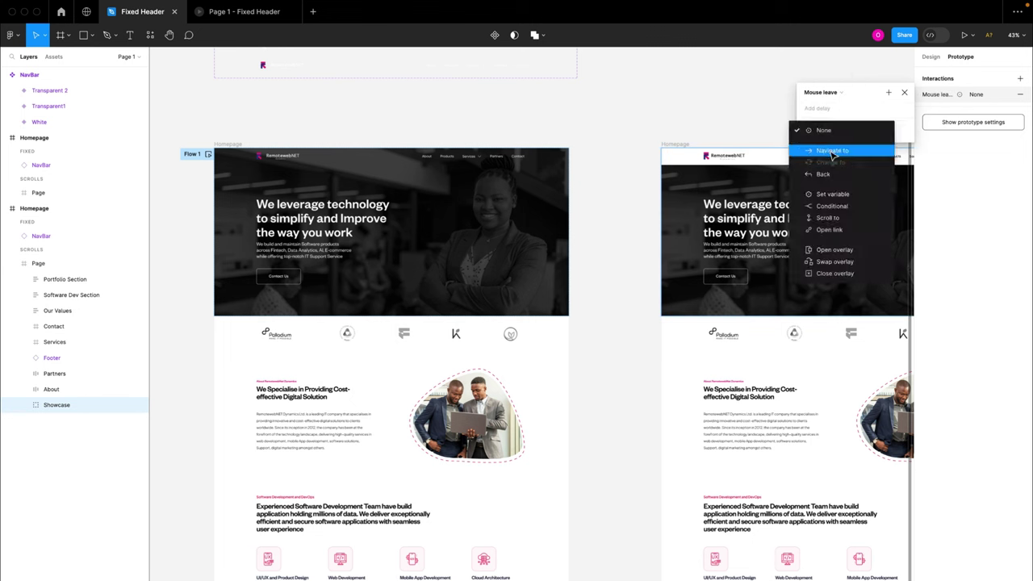
click(832, 151)
click(819, 147)
click(842, 149)
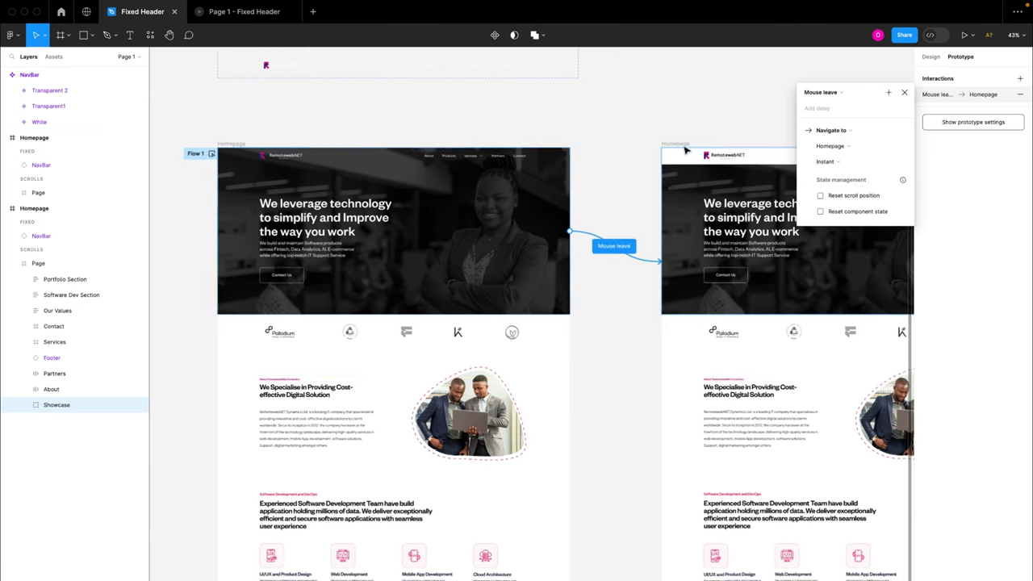
scroll(685, 151, down, 3)
scroll(685, 150, up, 2)
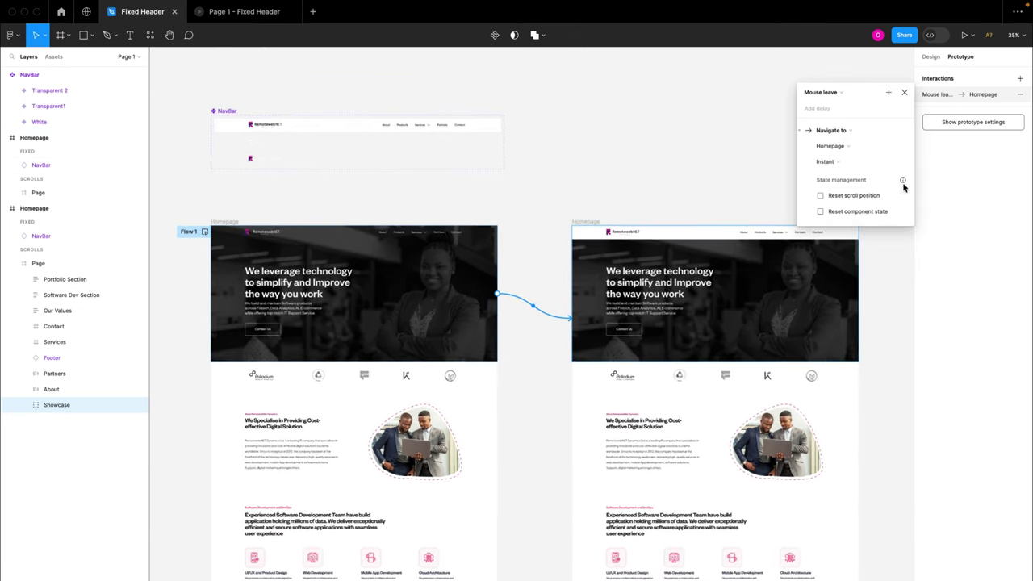
mouse_move(903, 185)
scroll(673, 224, up, 5)
click(536, 227)
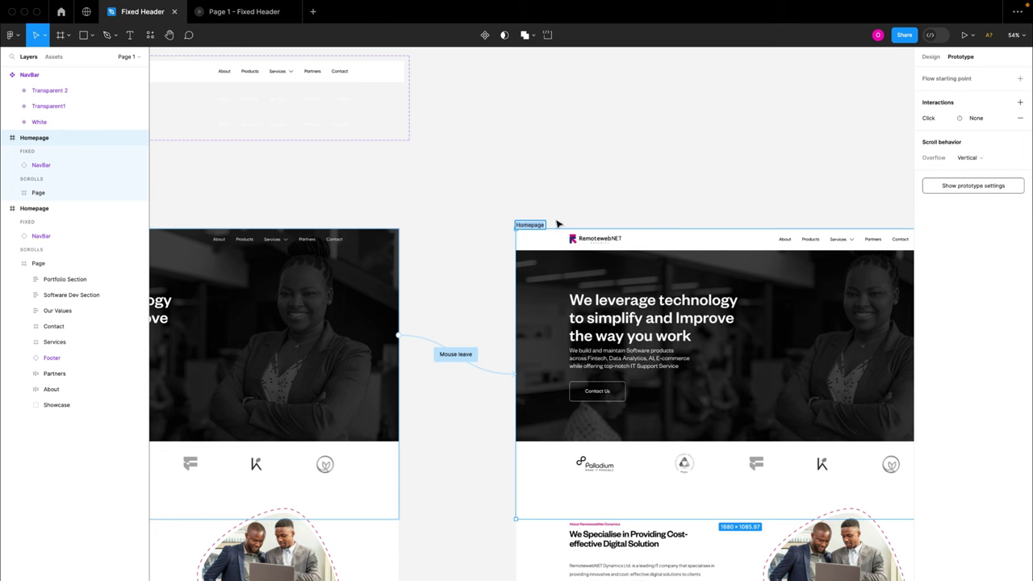
click(546, 212)
scroll(546, 212, down, 5)
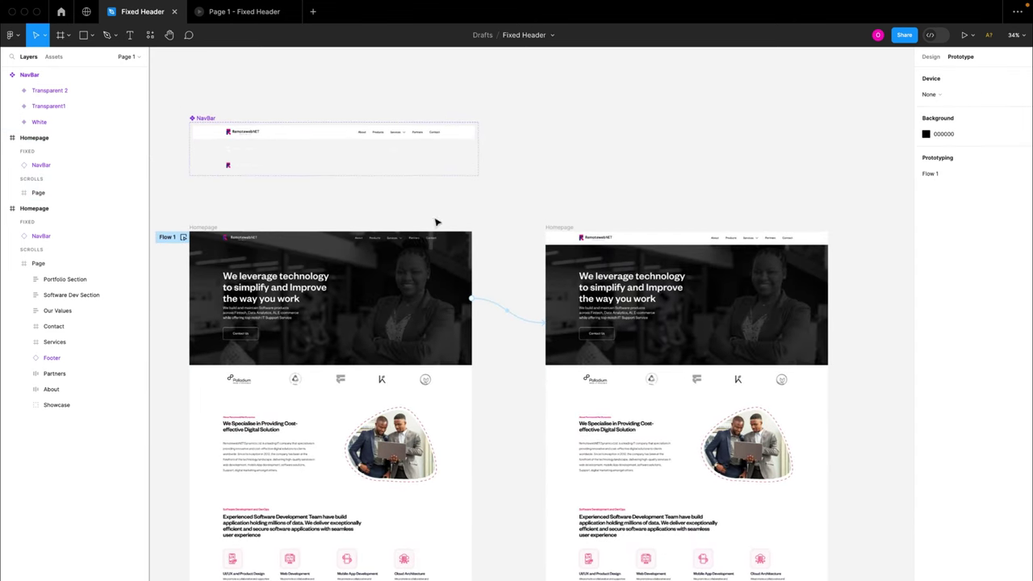
click(204, 228)
click(565, 229)
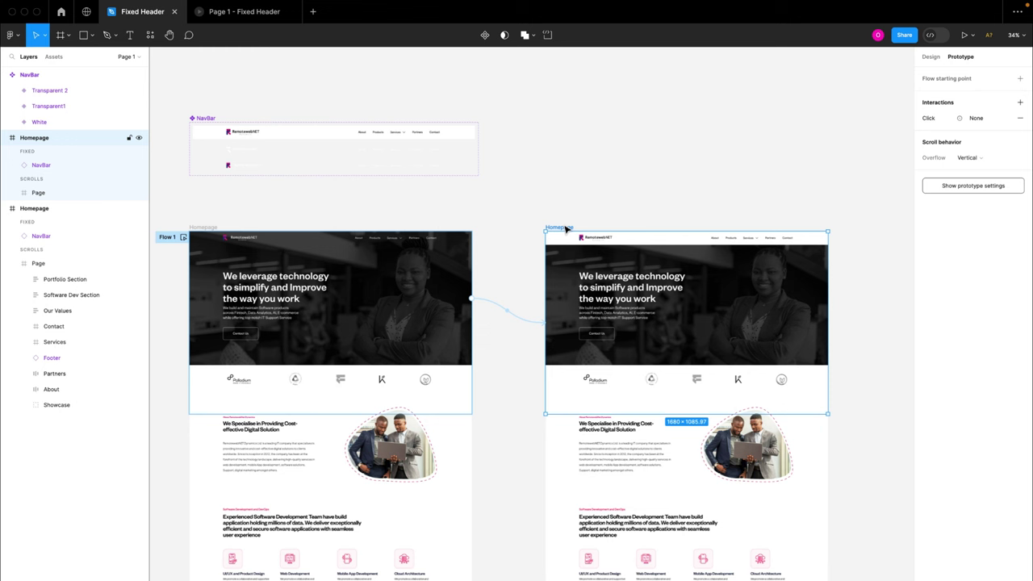
double_click(664, 345)
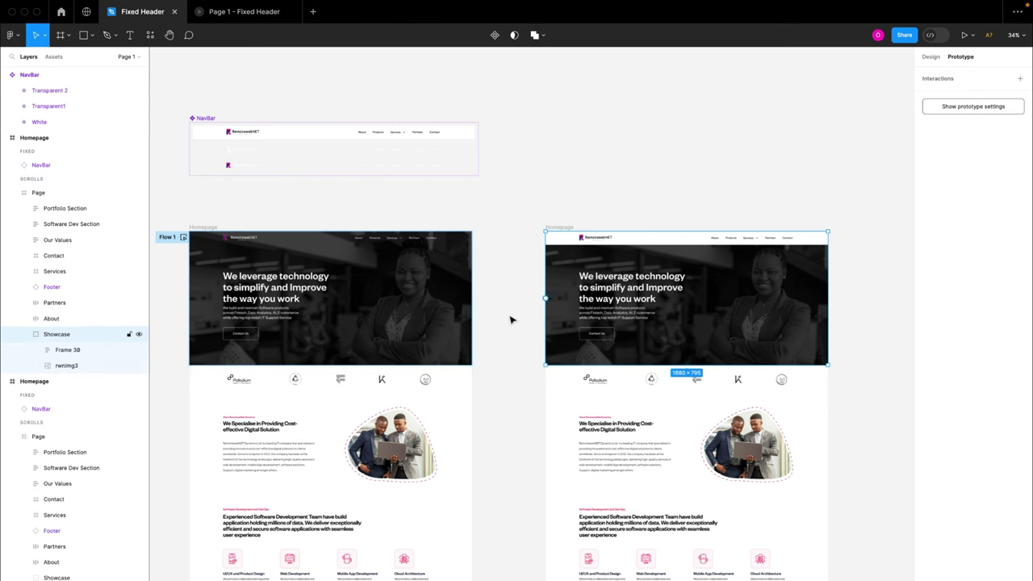
scroll(493, 296, left, 4)
scroll(493, 295, down, 2)
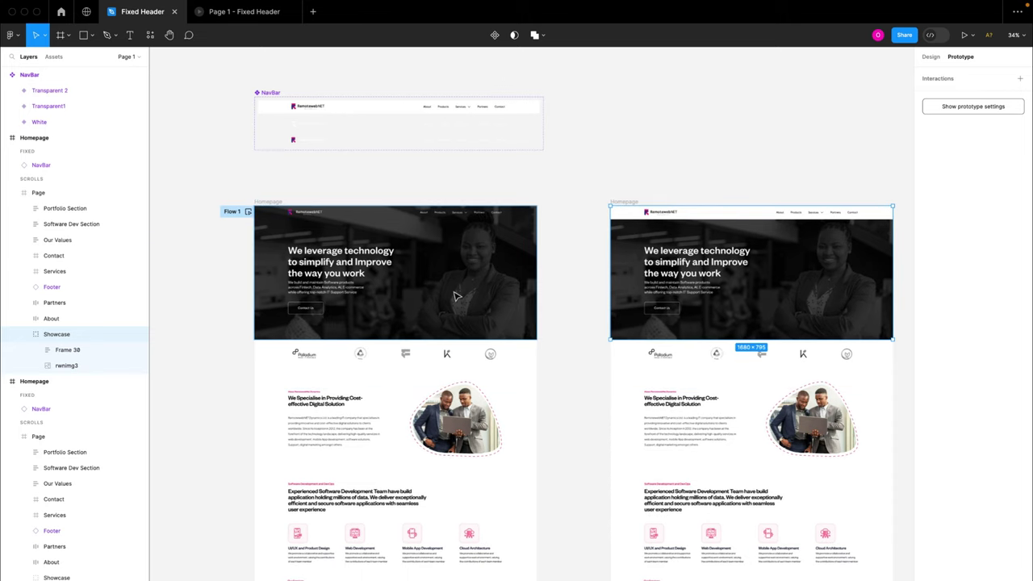
click(523, 197)
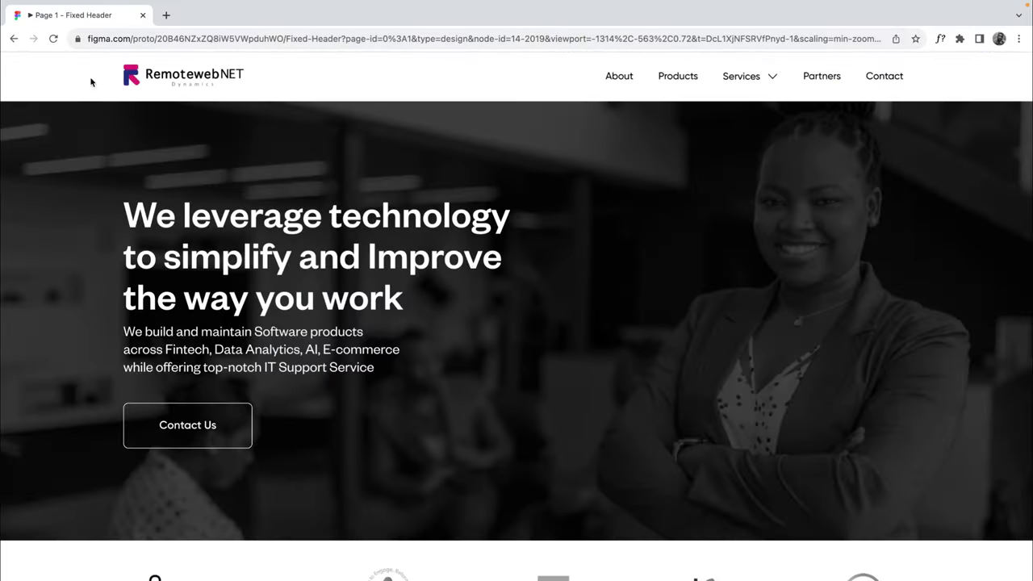
- Reload the prototype, scroll down and up to watch the header turn white, then return to the Figma editor
click(53, 39)
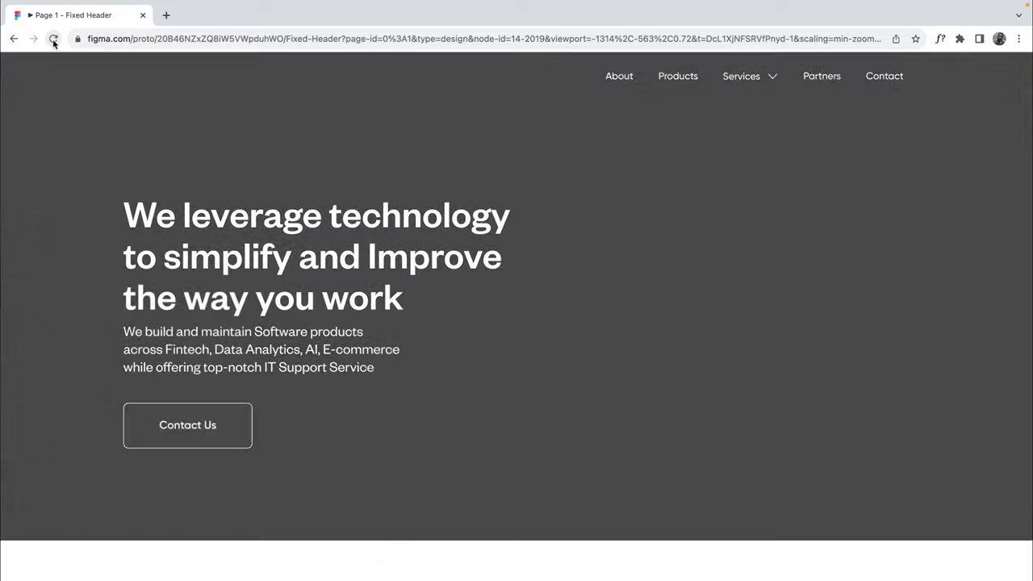
scroll(439, 411, down, 5)
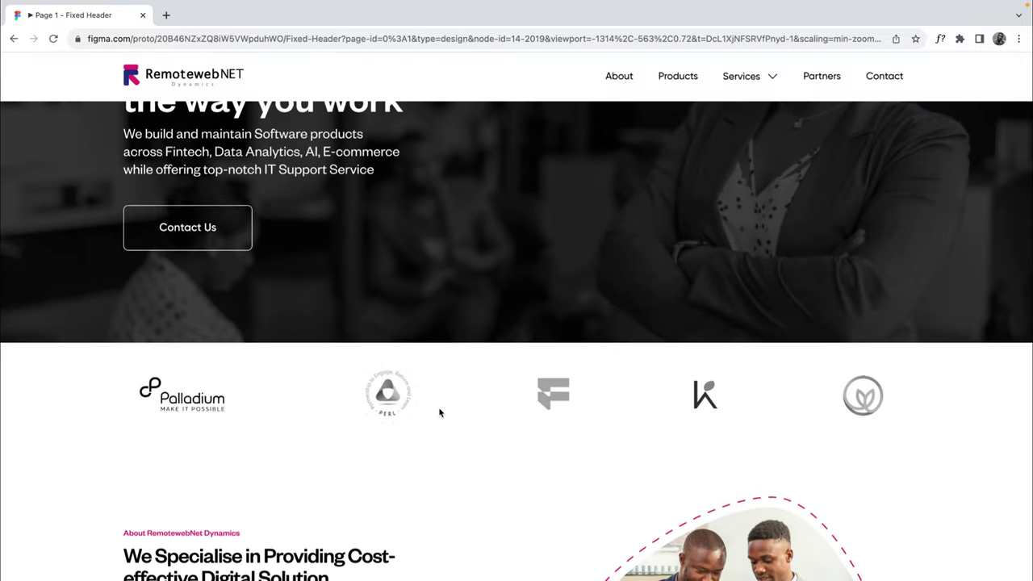
scroll(439, 412, down, 4)
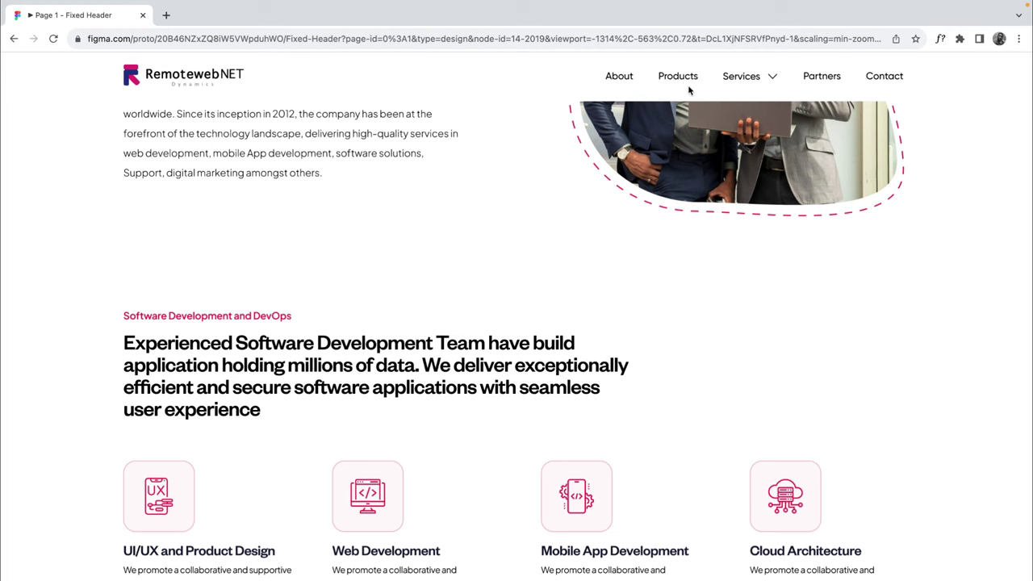
scroll(668, 171, up, 10)
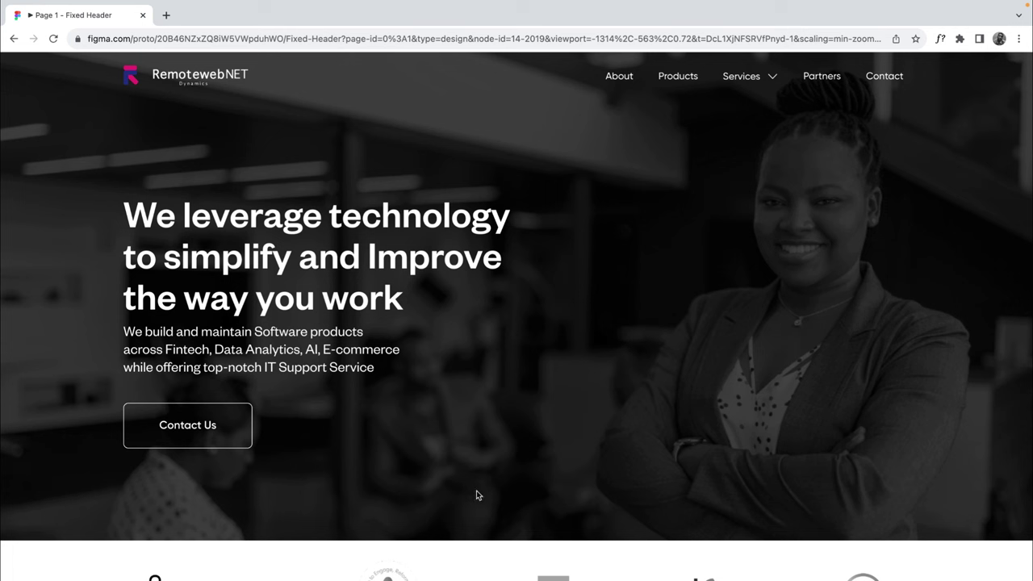
mouse_move(480, 547)
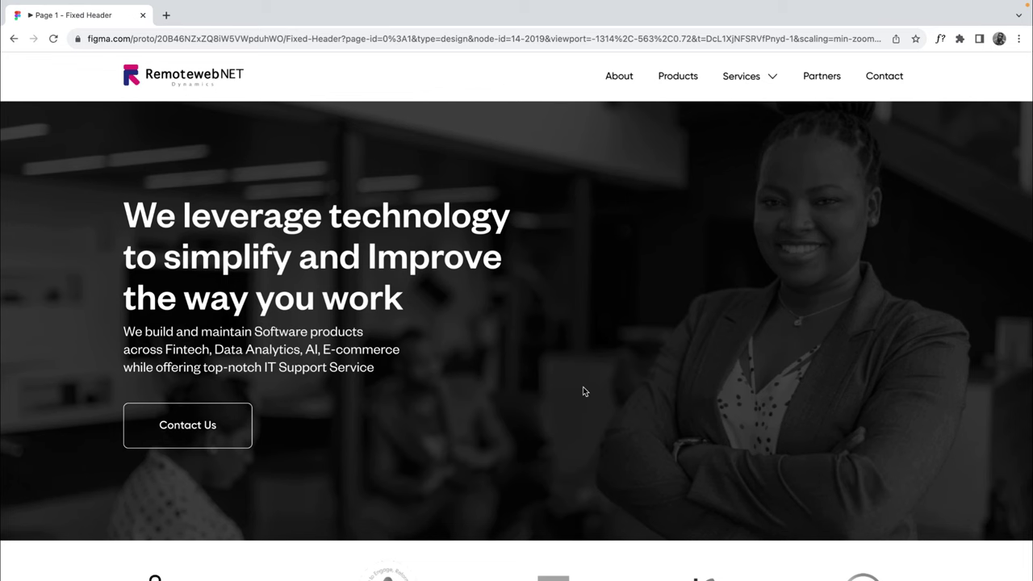
scroll(709, 317, down, 4)
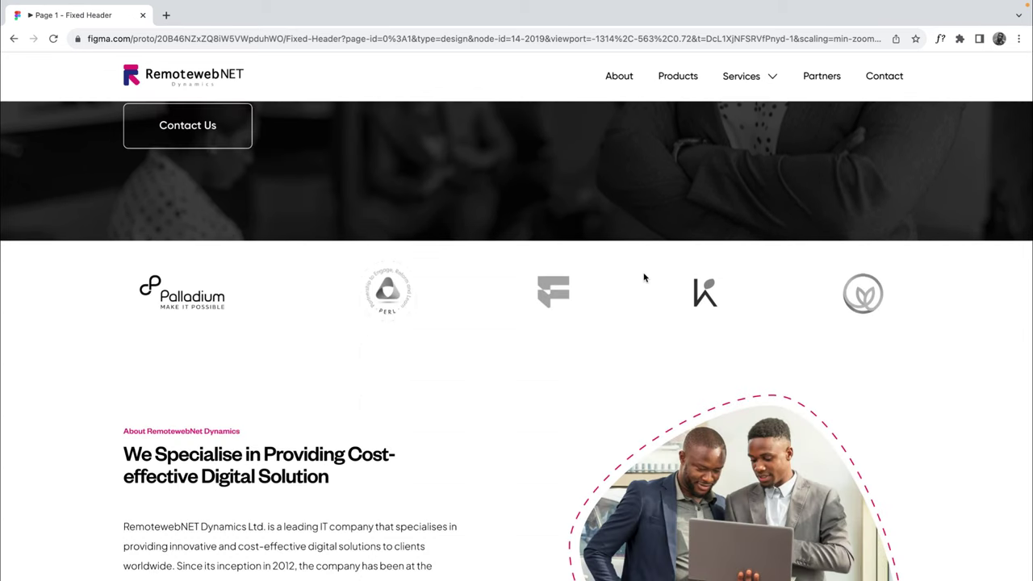
scroll(592, 235, up, 4)
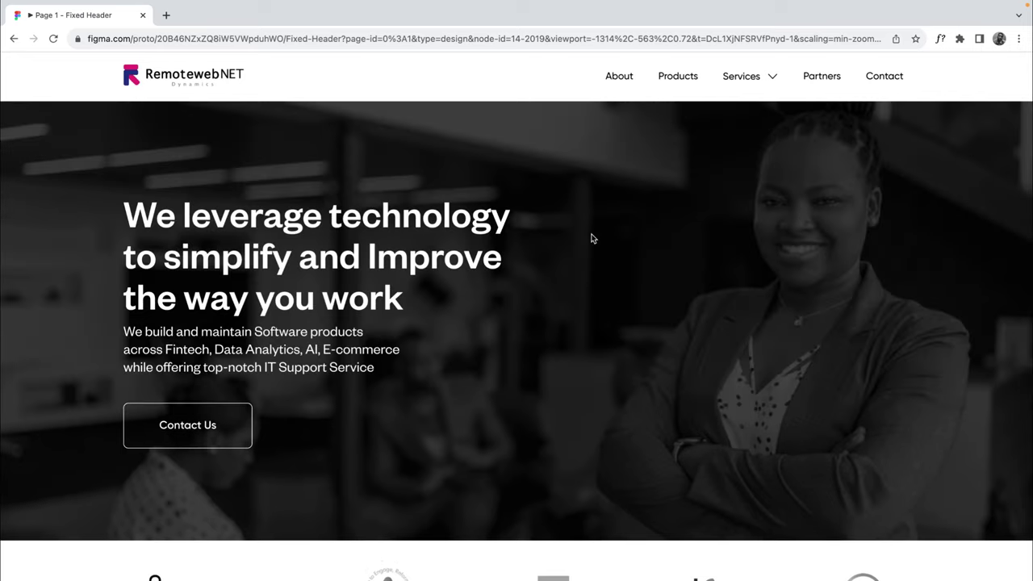
key(ctrl+Left)
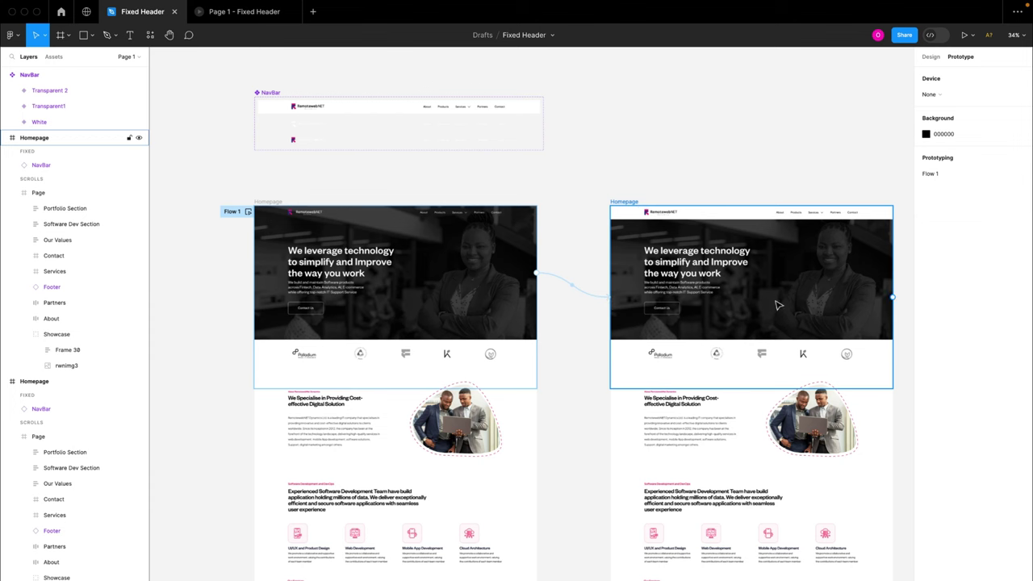
- Link the right Homepage frame's prototype connection back to the left Homepage frame
click(778, 305)
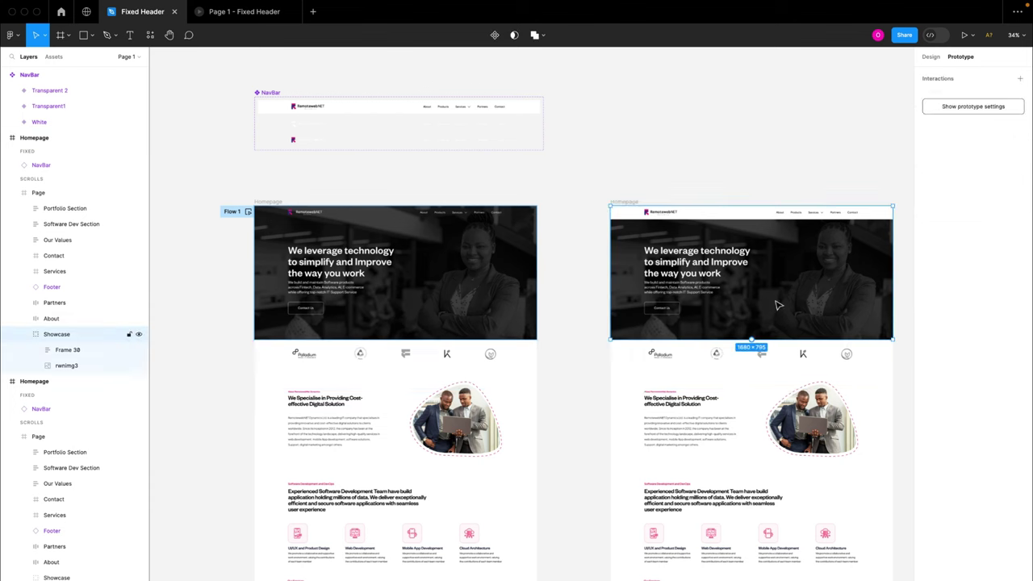
click(24, 334)
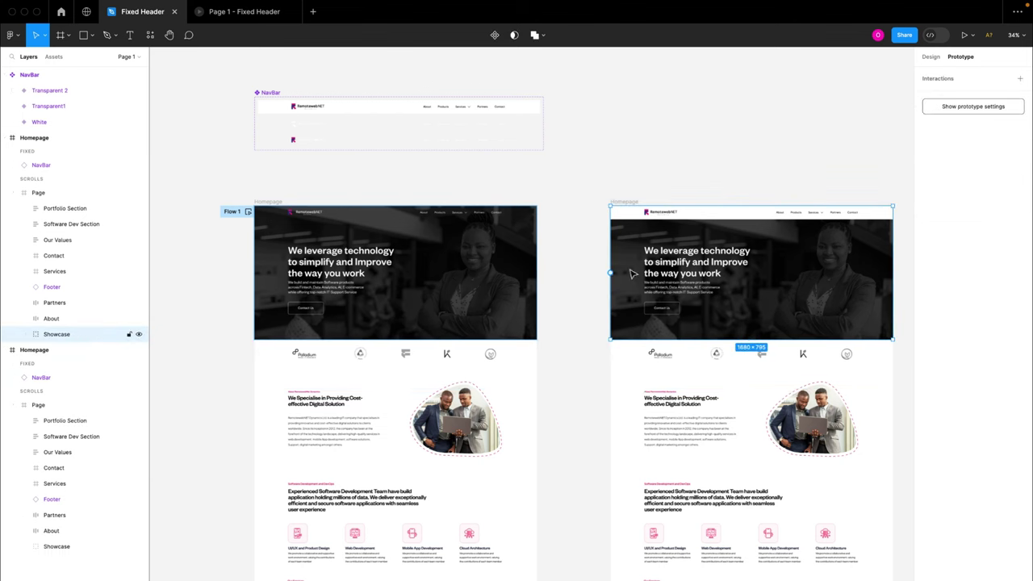
drag(611, 275, 528, 295)
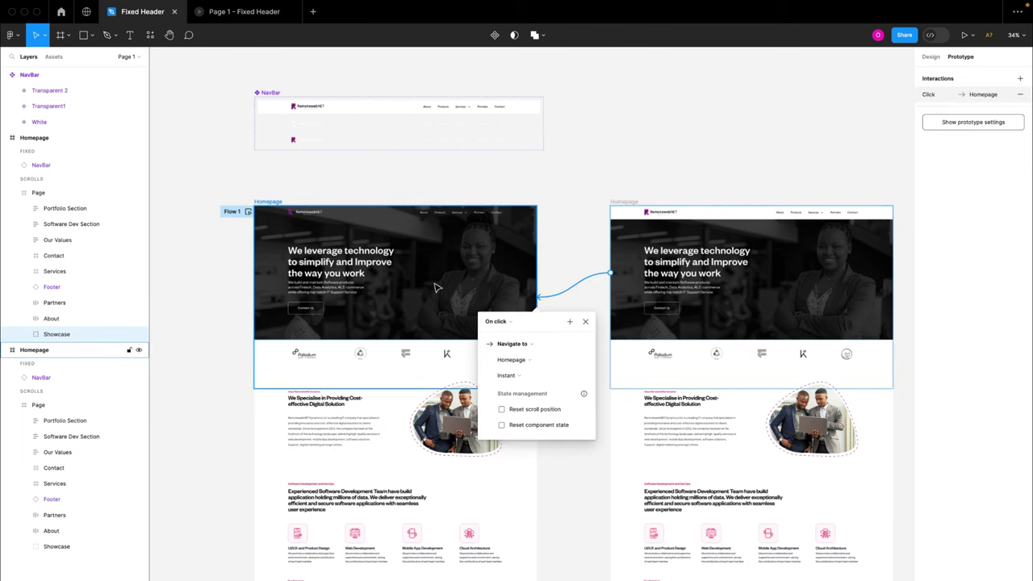
- Set the interaction to trigger on Mouse enter, navigating to Homepage, and launch the prototype preview
click(502, 322)
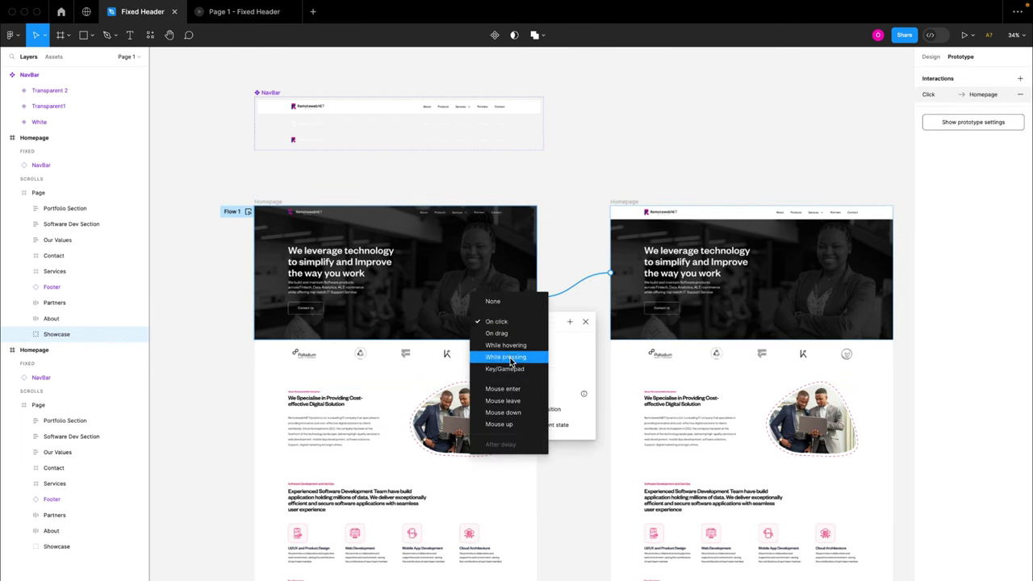
click(503, 390)
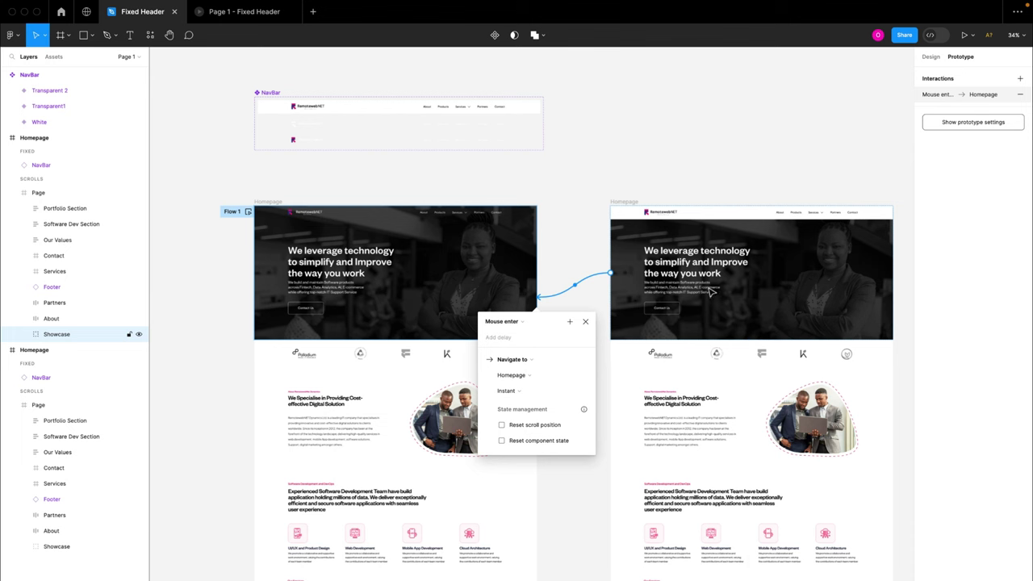
click(510, 379)
click(521, 357)
click(585, 322)
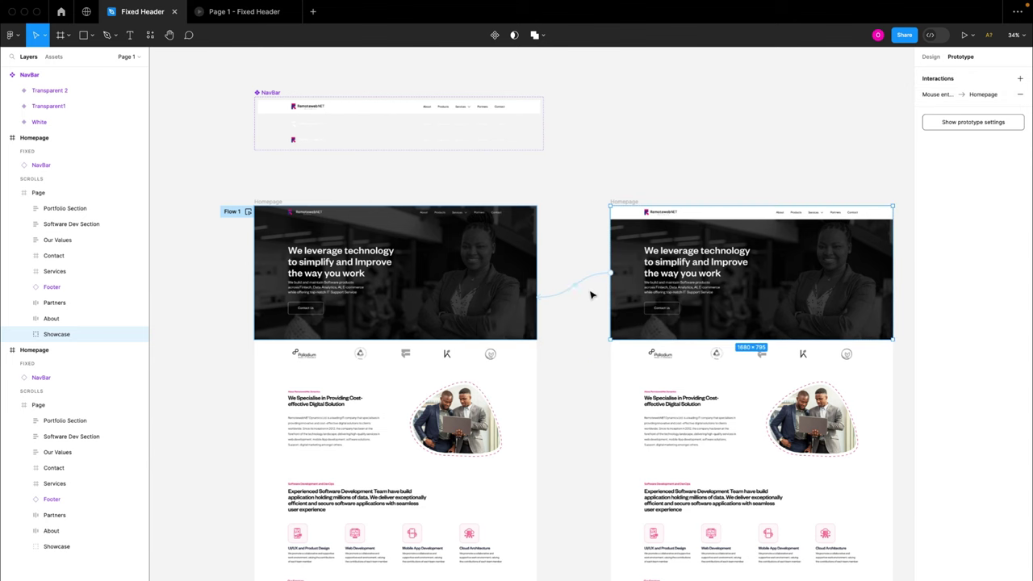
click(964, 35)
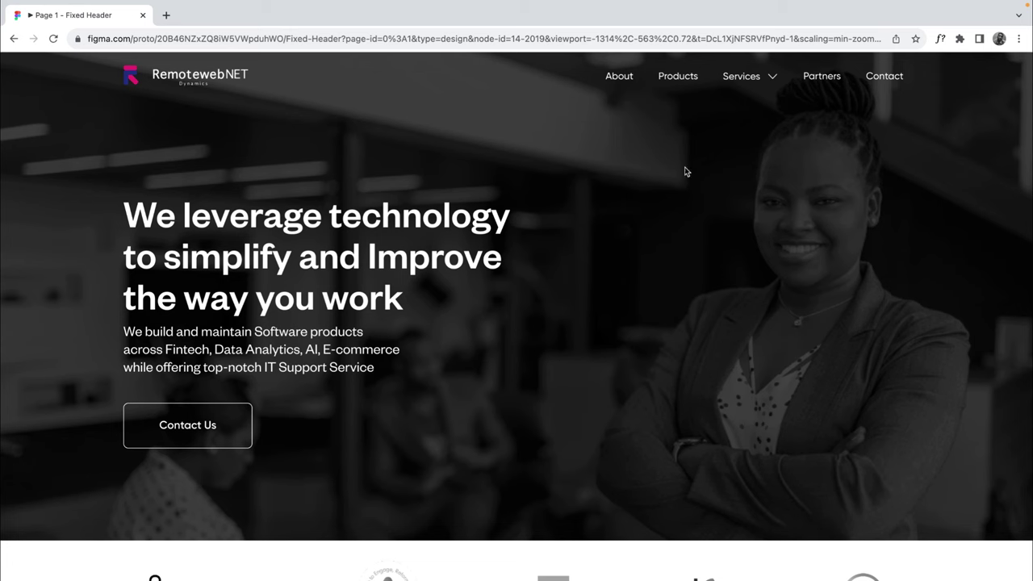
- Scroll the homepage prototype down past the partner logos and back up to check the header switching
scroll(696, 265, down, 15)
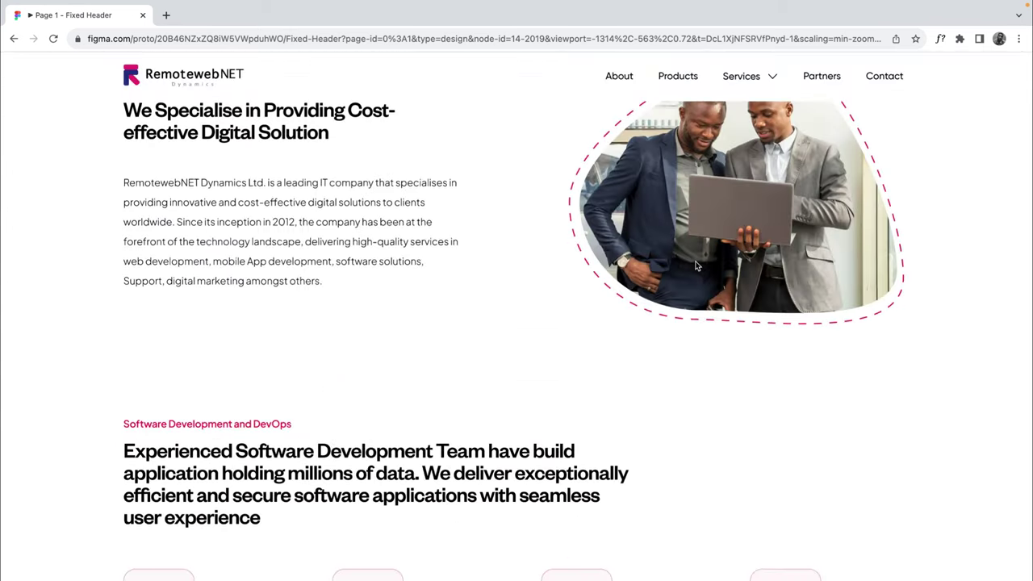
scroll(697, 266, down, 3)
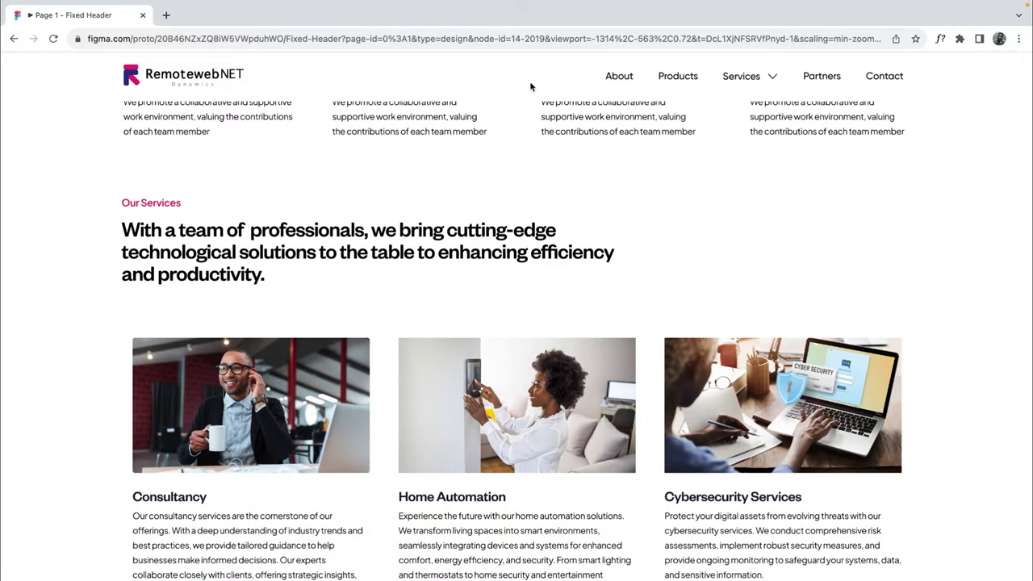
scroll(757, 272, up, 15)
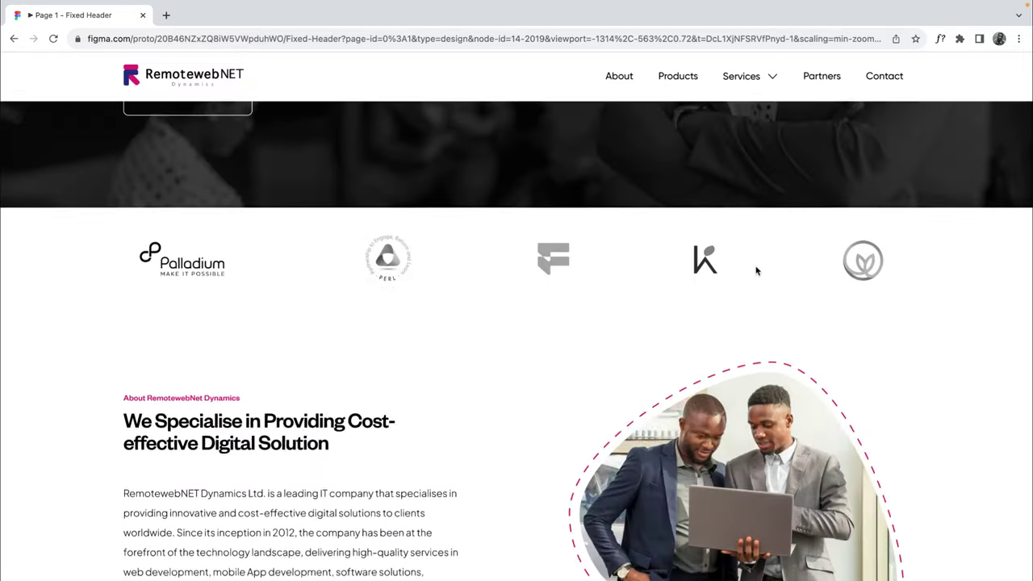